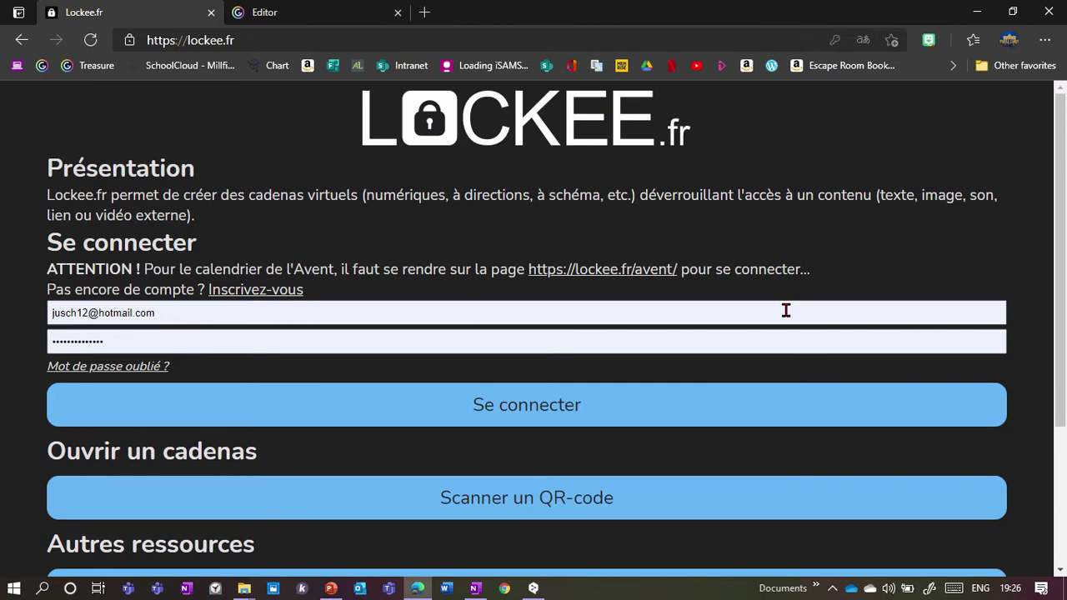
- Switch the Lockee site to English and sign in with the saved account credentials
{"action": "scroll", "coordinate": [833, 317], "scroll_direction": "down", "scroll_amount": 3}
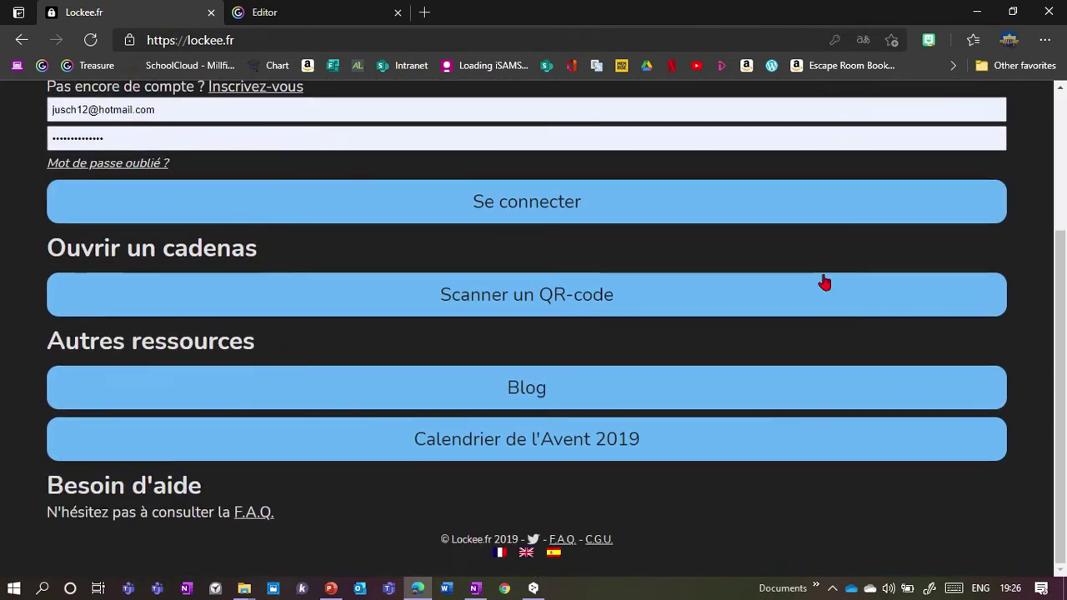
{"action": "left_click", "coordinate": [526, 552]}
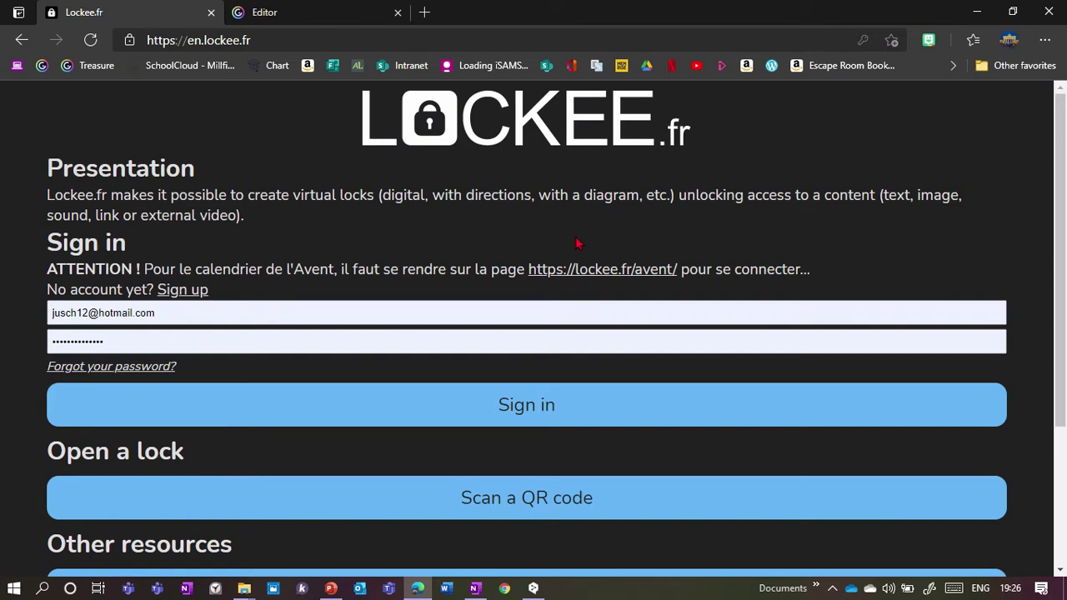
{"action": "left_click", "coordinate": [528, 413]}
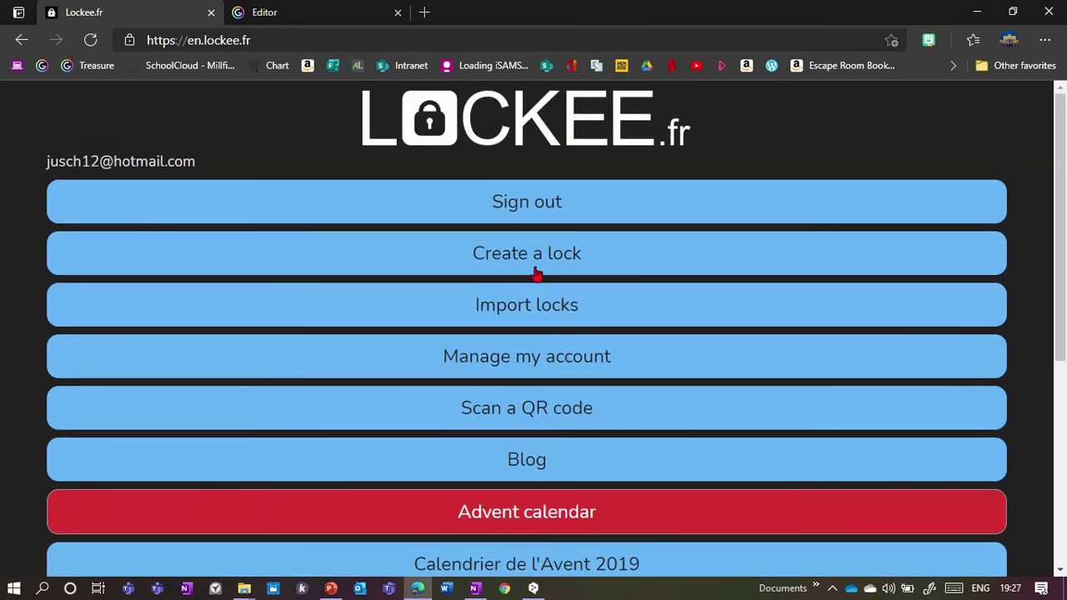
- Create a new lock named "Test" without a custom link and continue to the lock types
{"action": "left_click", "coordinate": [537, 258]}
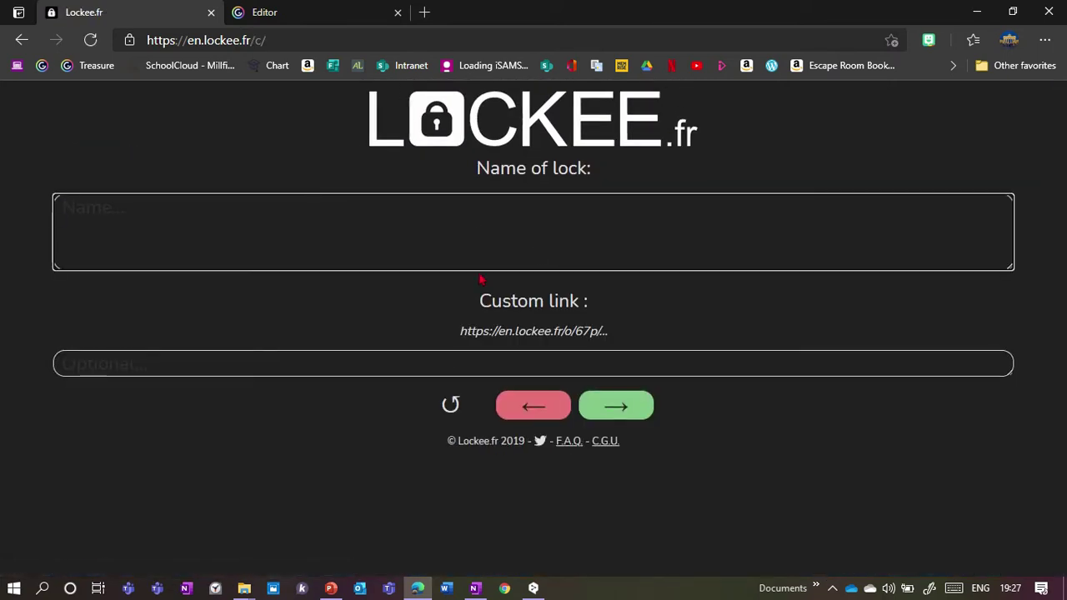
{"action": "type", "text": "Test"}
{"action": "left_click", "coordinate": [631, 410]}
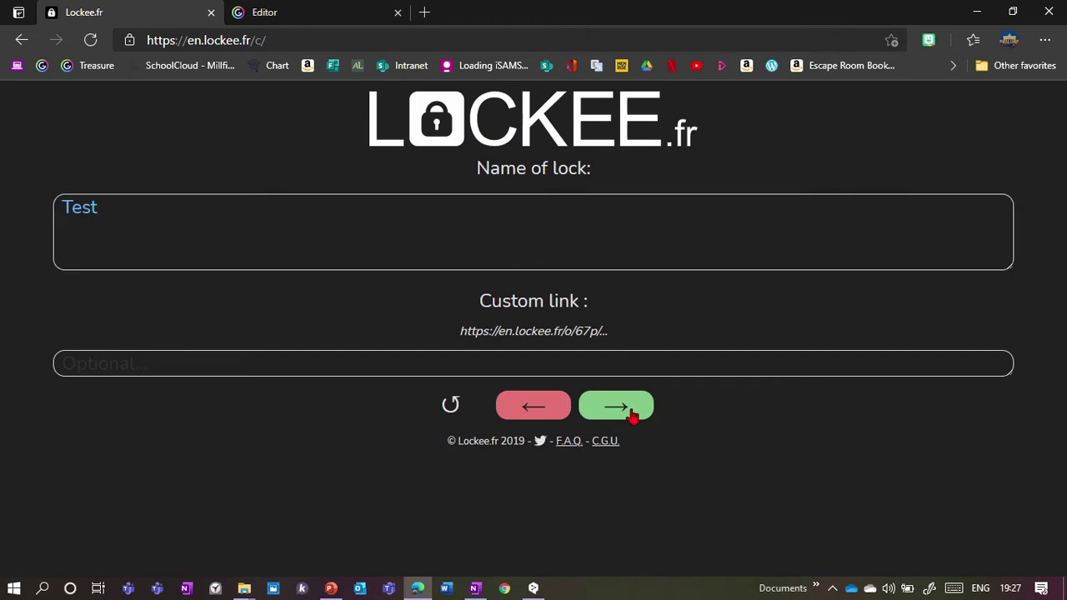
- Browse the available lock types and preview the unlock code page of the With colors type, returning to the type list
{"action": "scroll", "coordinate": [621, 371], "scroll_direction": "down", "scroll_amount": 1}
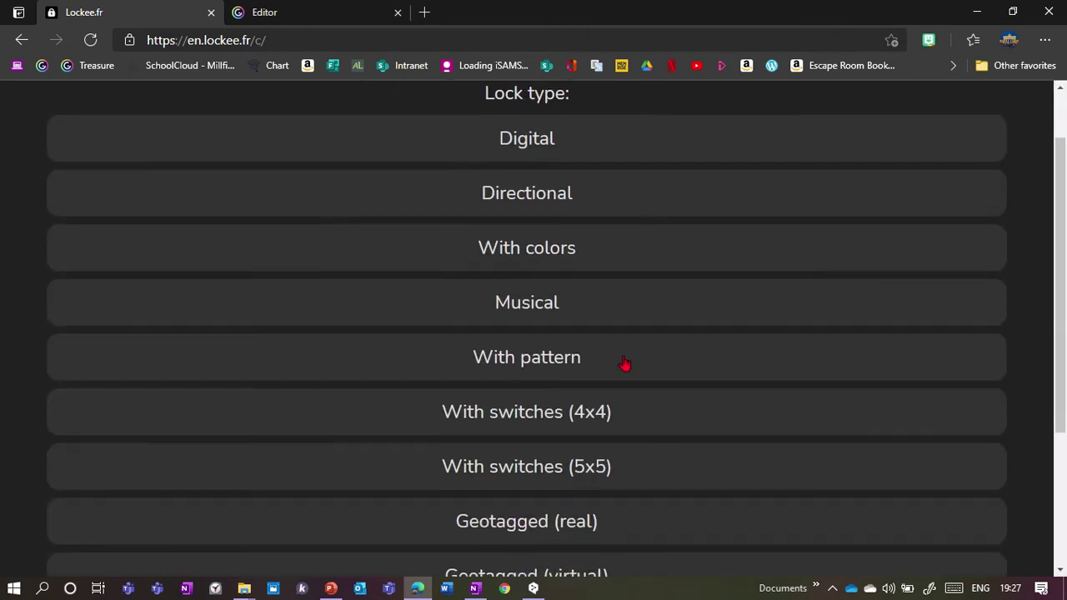
{"action": "scroll", "coordinate": [662, 417], "scroll_direction": "down", "scroll_amount": 3}
{"action": "scroll", "coordinate": [667, 429], "scroll_direction": "up", "scroll_amount": 3}
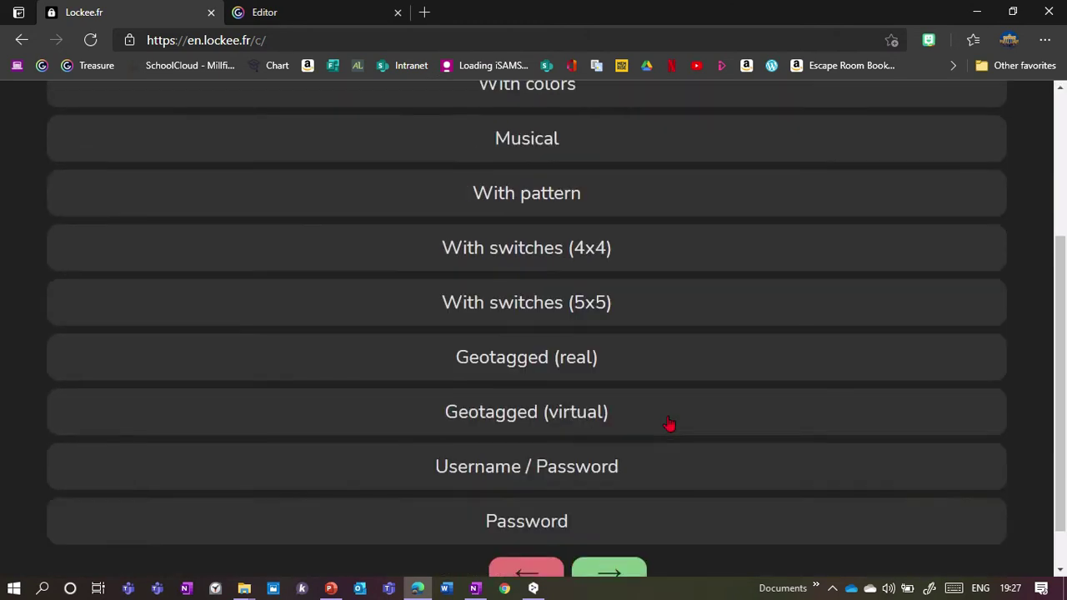
{"action": "left_click", "coordinate": [575, 145]}
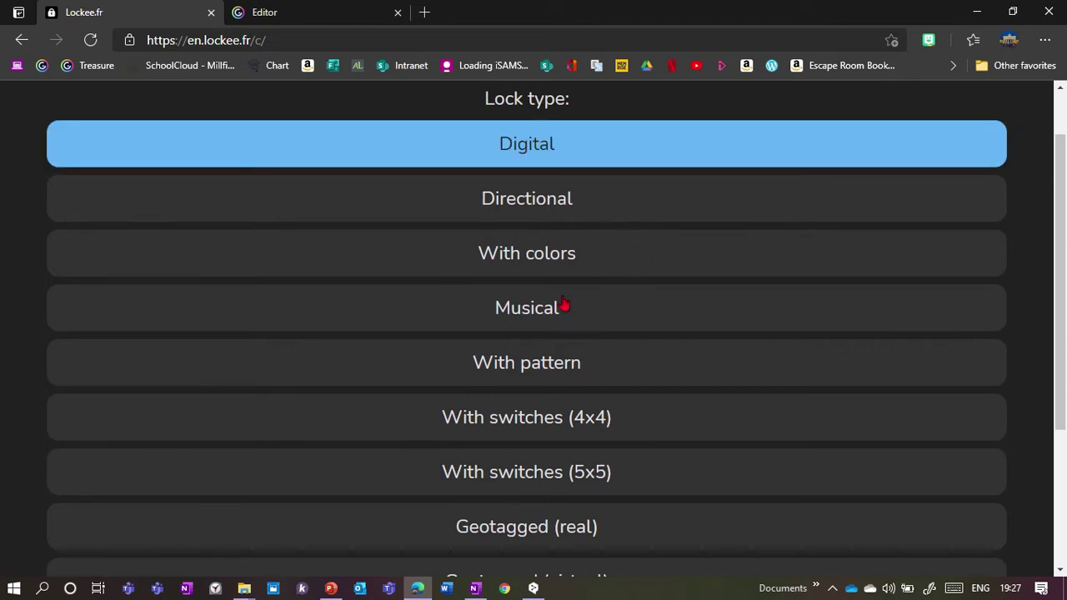
{"action": "left_click", "coordinate": [542, 264]}
{"action": "scroll", "coordinate": [542, 276], "scroll_direction": "down", "scroll_amount": 3}
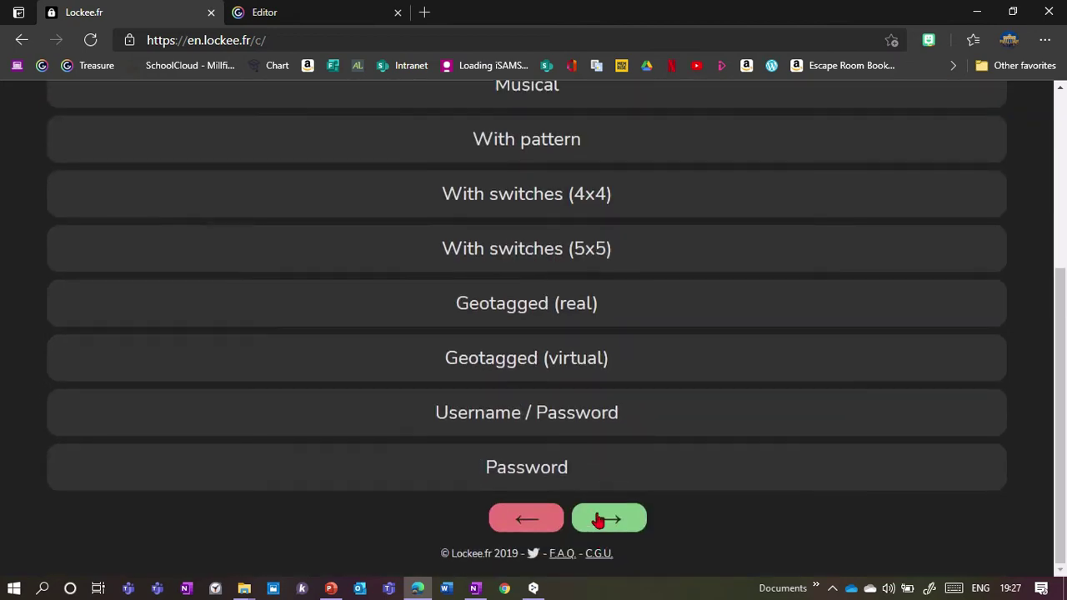
{"action": "left_click", "coordinate": [605, 519]}
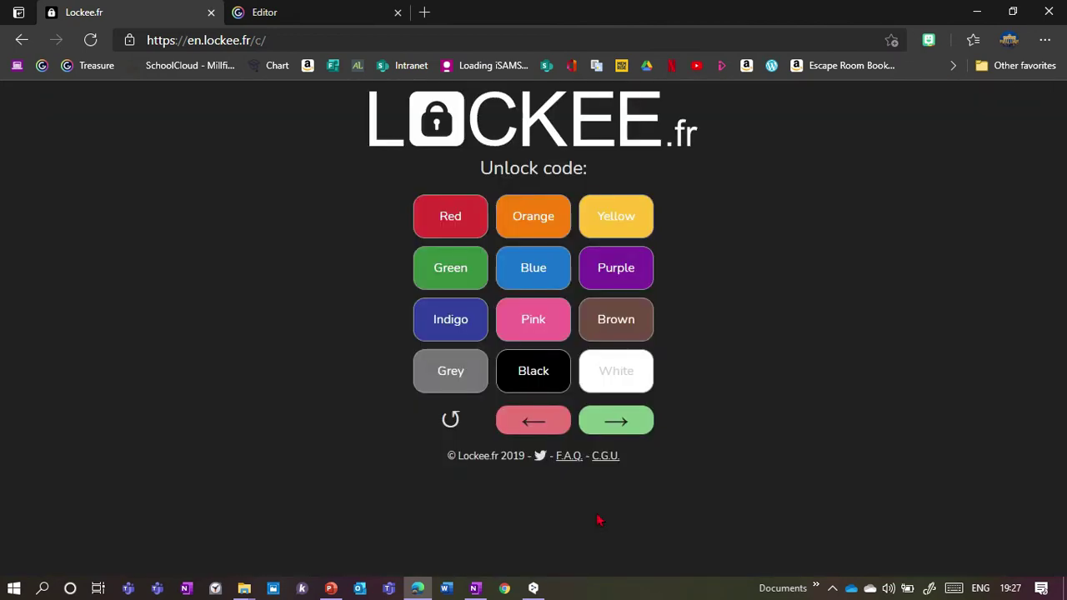
{"action": "left_click", "coordinate": [533, 423]}
- Preview the piano unlock sequence page of the Musical lock type and return to the type list
{"action": "scroll", "coordinate": [566, 303], "scroll_direction": "down", "scroll_amount": 2}
{"action": "left_click", "coordinate": [580, 244]}
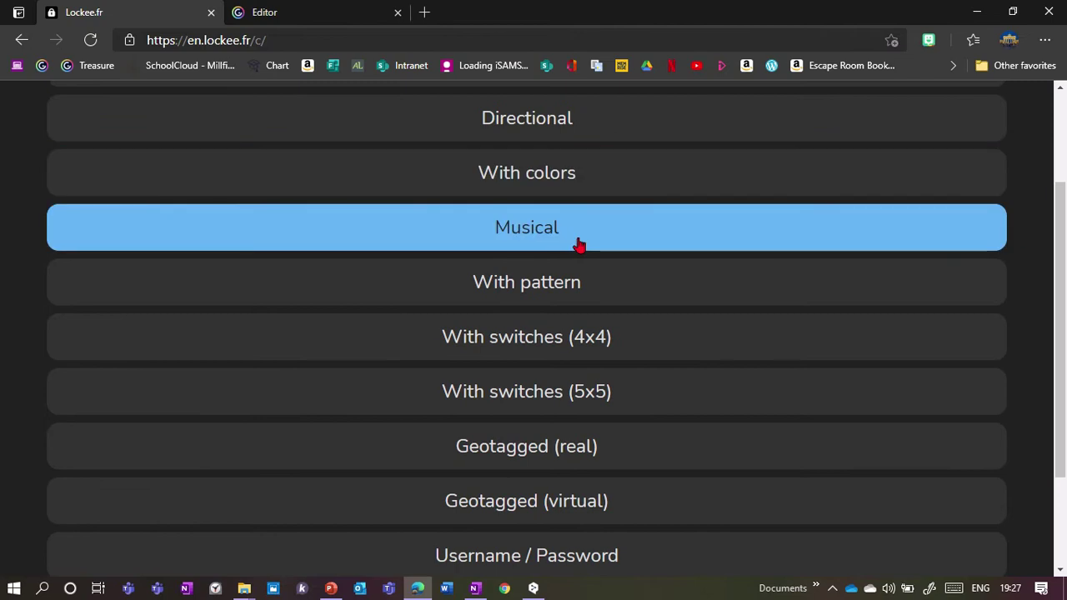
{"action": "scroll", "coordinate": [596, 422], "scroll_direction": "down", "scroll_amount": 2}
{"action": "left_click", "coordinate": [617, 517]}
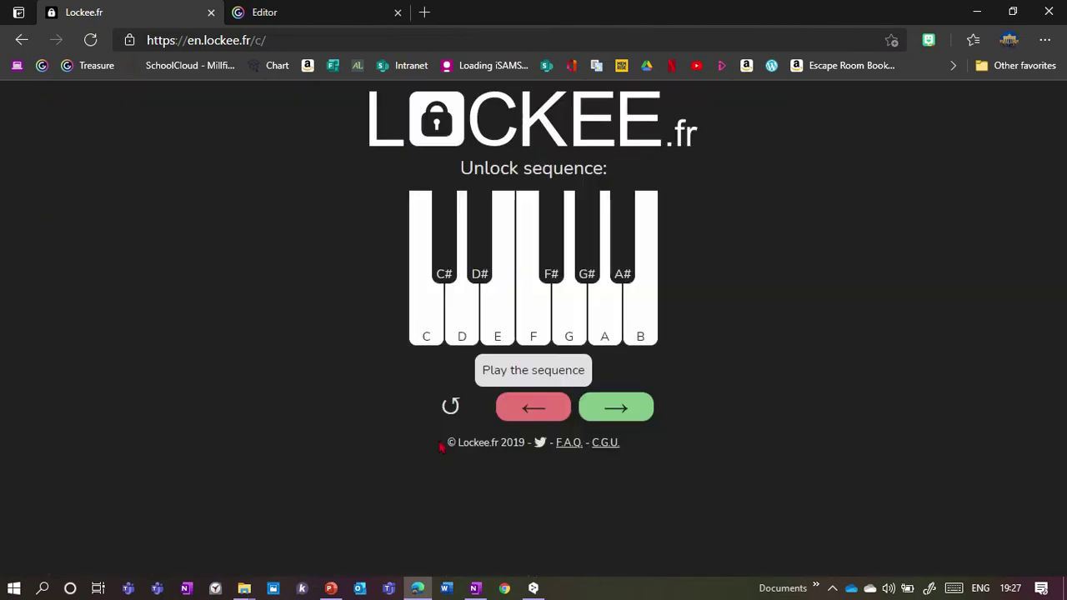
{"action": "left_click", "coordinate": [532, 408]}
- Try the With switches (4x4) lock type by turning on several switches in the grid, and return to the type list
{"action": "scroll", "coordinate": [529, 423], "scroll_direction": "down", "scroll_amount": 1}
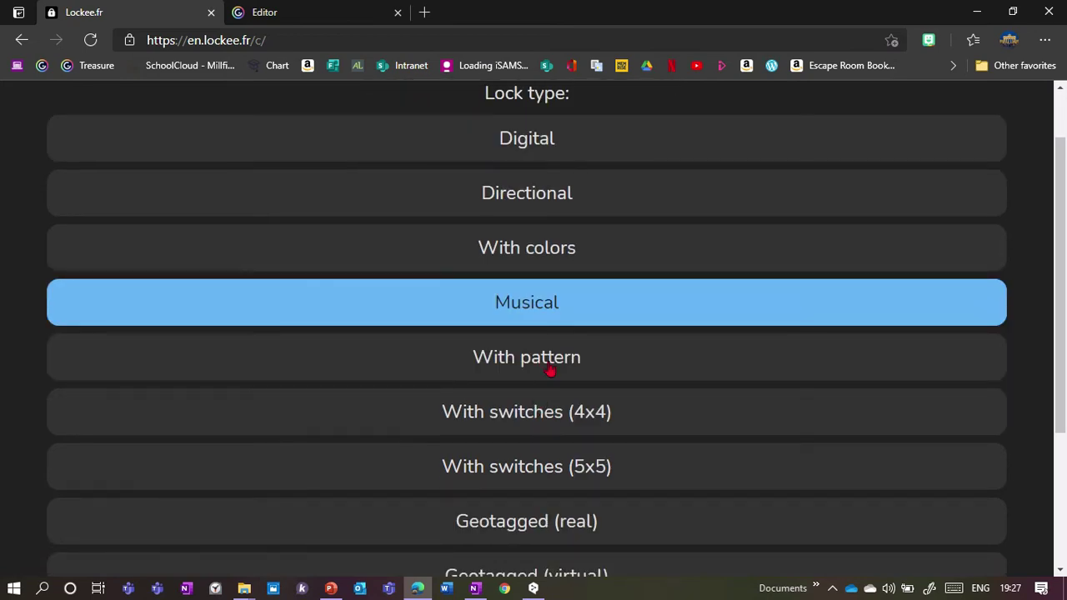
{"action": "left_click", "coordinate": [548, 414]}
{"action": "scroll", "coordinate": [548, 414], "scroll_direction": "down", "scroll_amount": 3}
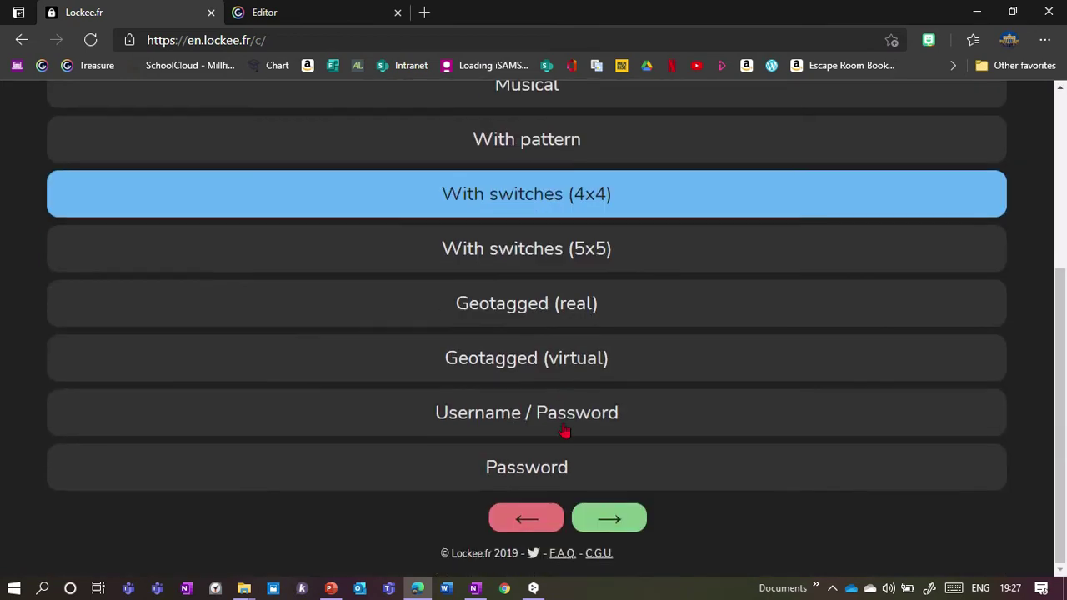
{"action": "left_click", "coordinate": [617, 522]}
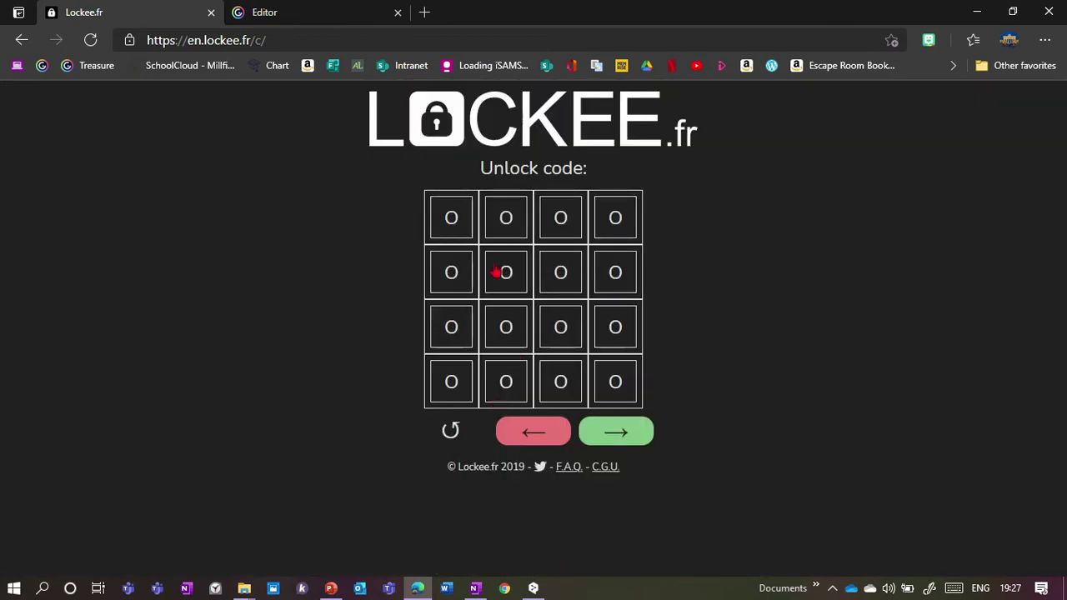
{"action": "left_click", "coordinate": [512, 221]}
{"action": "left_click", "coordinate": [571, 279]}
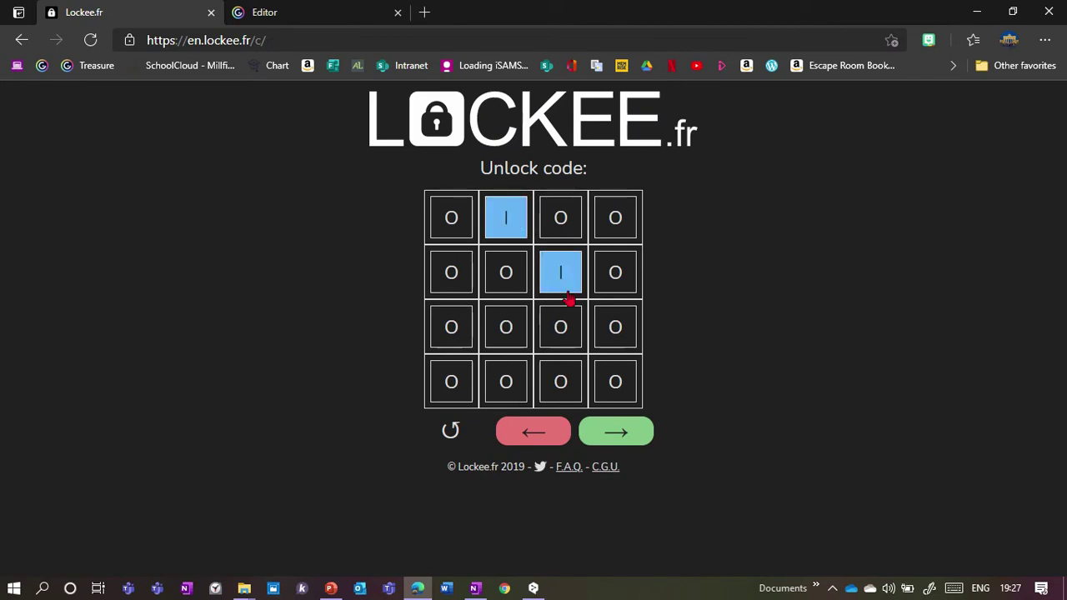
{"action": "left_click", "coordinate": [564, 334]}
{"action": "left_click", "coordinate": [453, 338]}
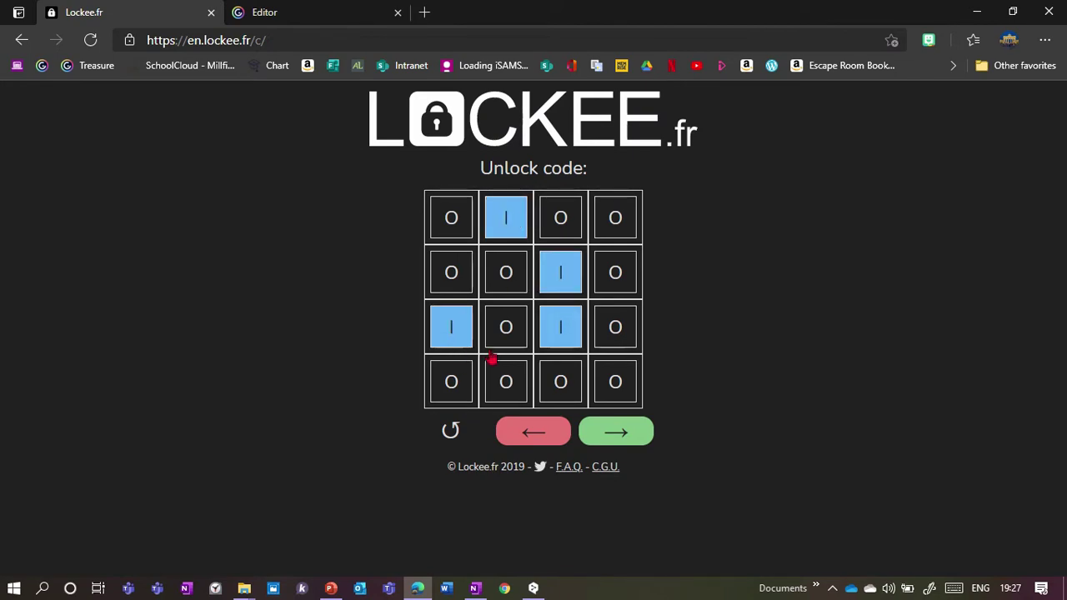
{"action": "left_click", "coordinate": [504, 382]}
{"action": "left_click", "coordinate": [566, 385]}
{"action": "left_click", "coordinate": [614, 399]}
{"action": "left_click", "coordinate": [553, 440]}
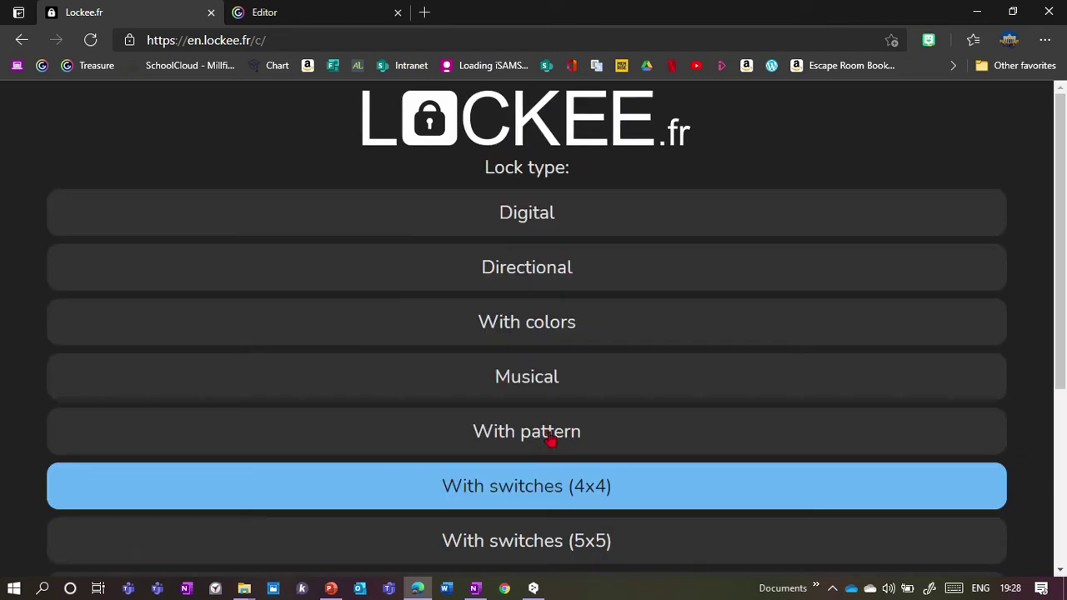
- Choose the Digital lock type and enter a three-digit unlock code
{"action": "scroll", "coordinate": [536, 442], "scroll_direction": "down", "scroll_amount": 2}
{"action": "scroll", "coordinate": [512, 250], "scroll_direction": "up", "scroll_amount": 3}
{"action": "left_click", "coordinate": [508, 226]}
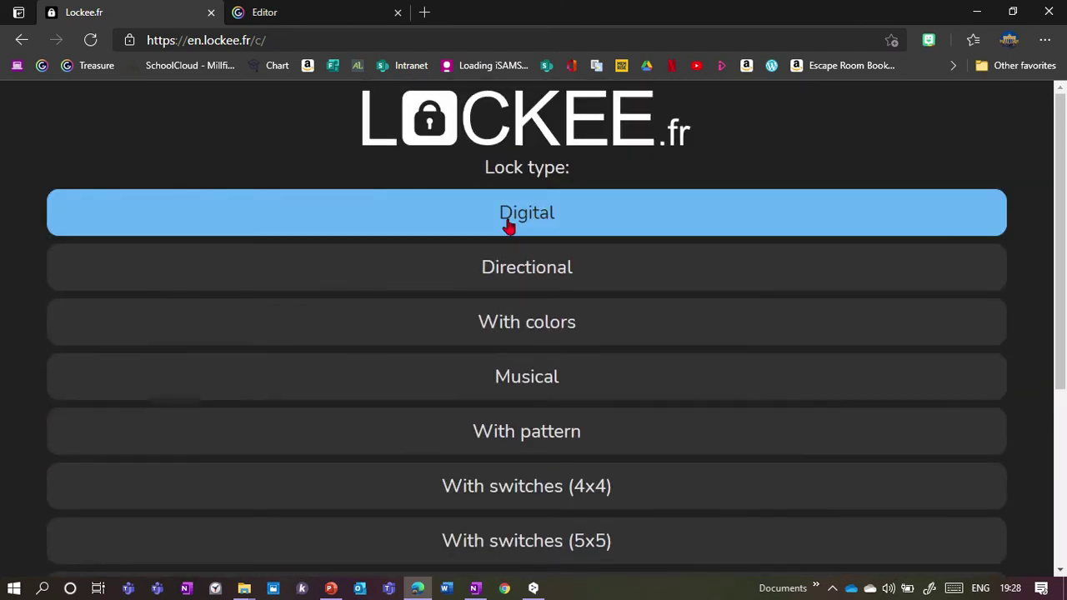
{"action": "scroll", "coordinate": [539, 341], "scroll_direction": "down", "scroll_amount": 4}
{"action": "left_click", "coordinate": [611, 524]}
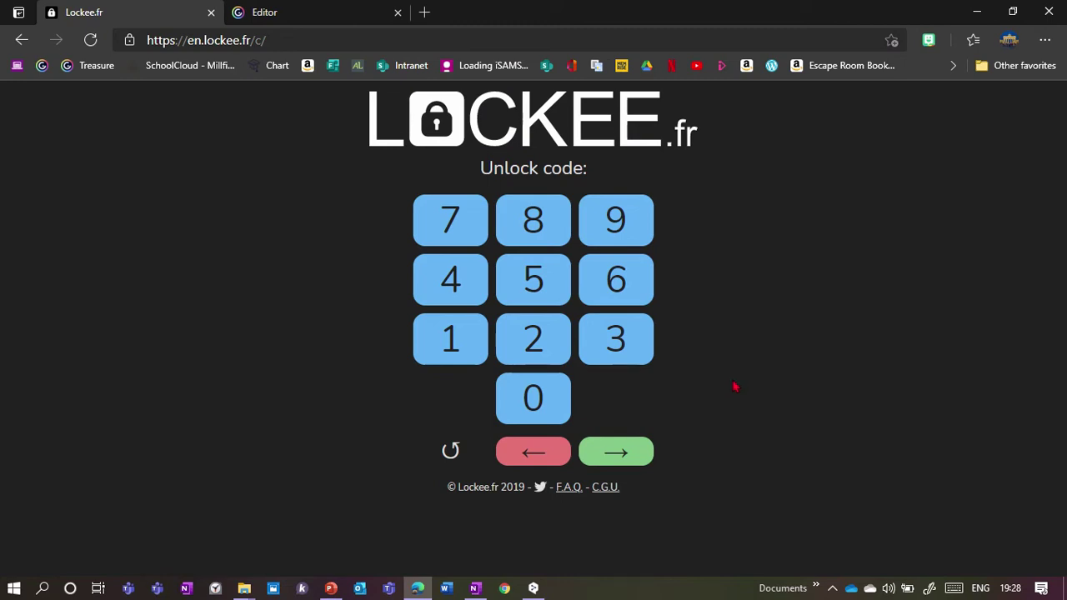
{"action": "left_click", "coordinate": [452, 355]}
{"action": "left_click", "coordinate": [526, 358]}
{"action": "left_click", "coordinate": [627, 357]}
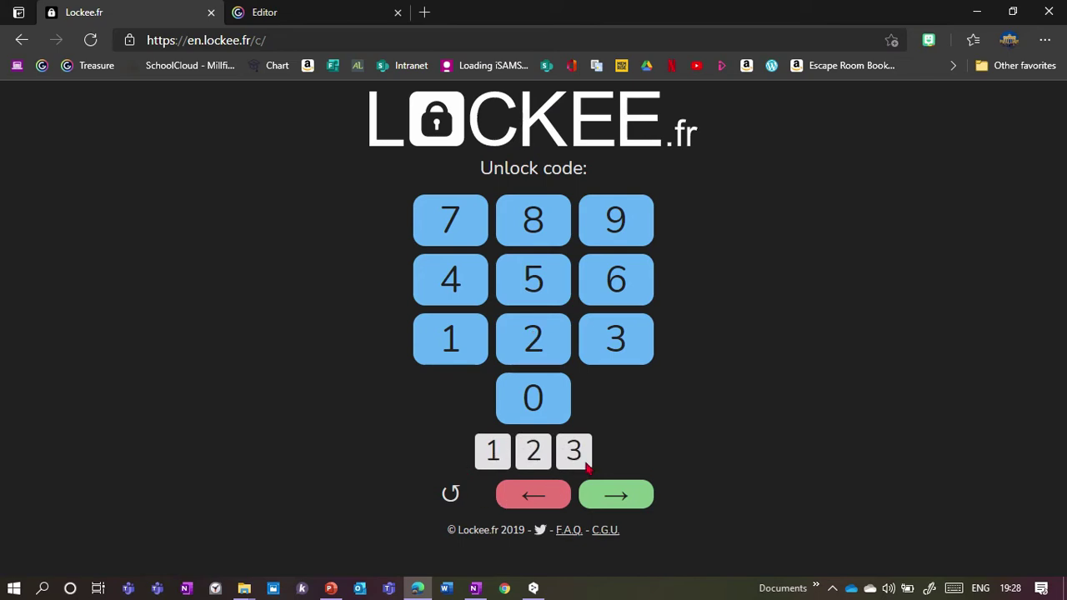
{"action": "left_click", "coordinate": [633, 502]}
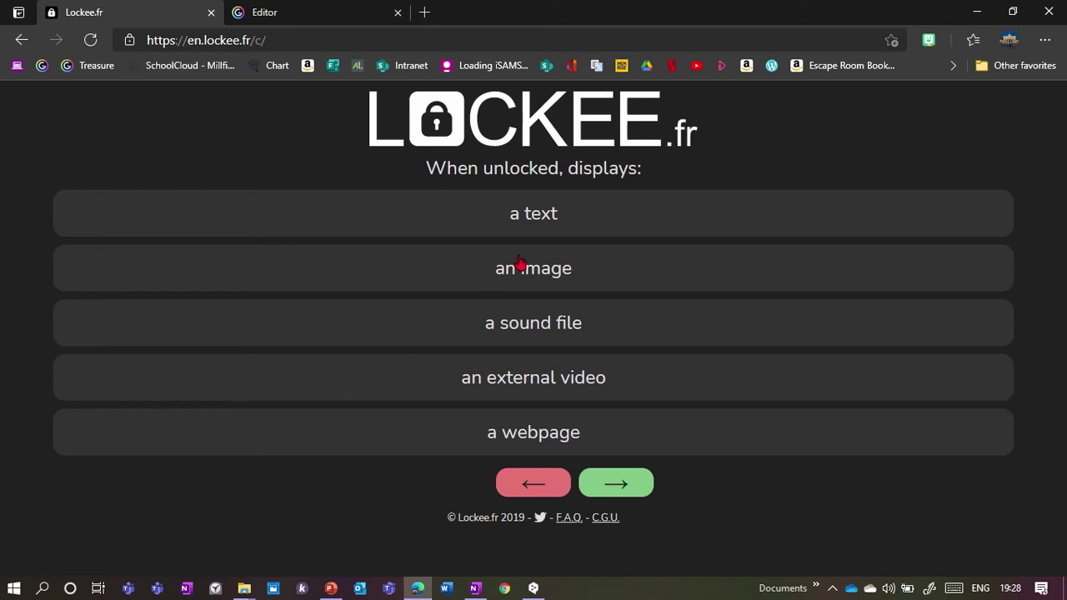
- Set the lock to display a text when unlocked and continue to its content page
{"action": "left_click", "coordinate": [544, 222]}
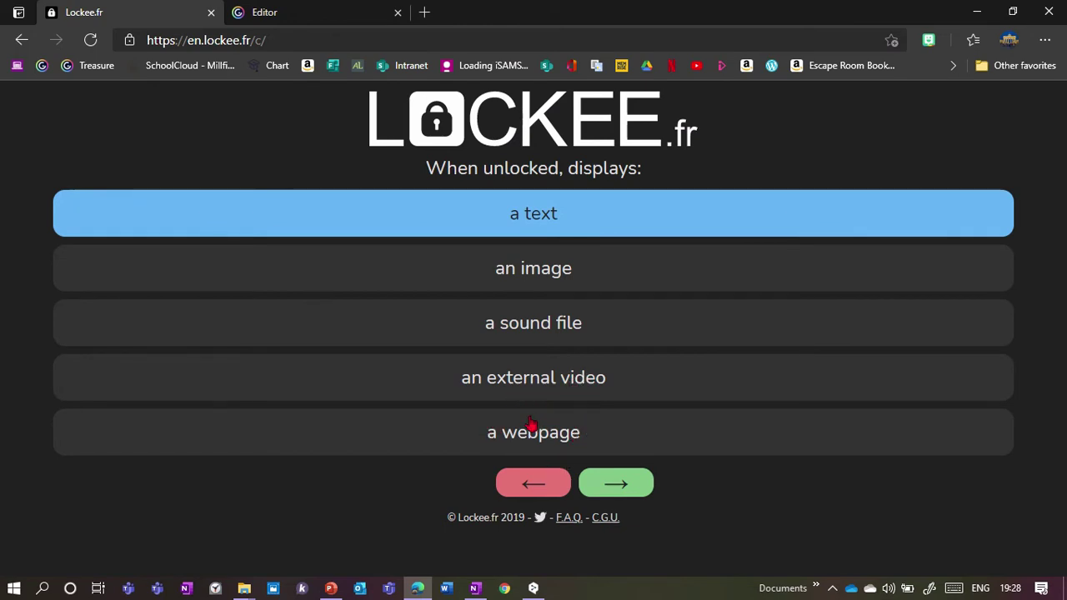
{"action": "left_click", "coordinate": [575, 439]}
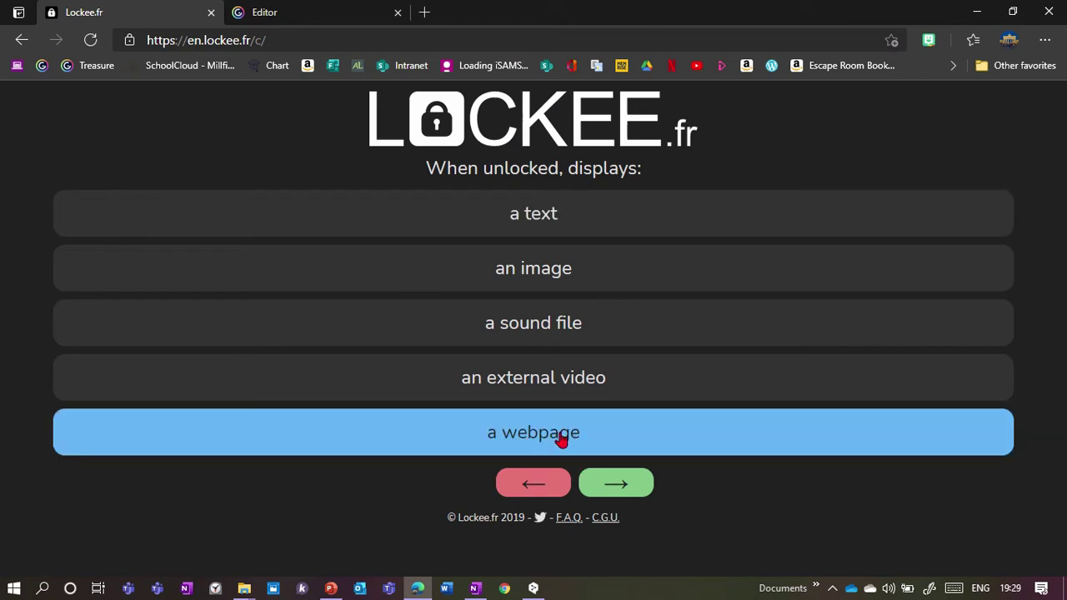
{"action": "left_click", "coordinate": [533, 229]}
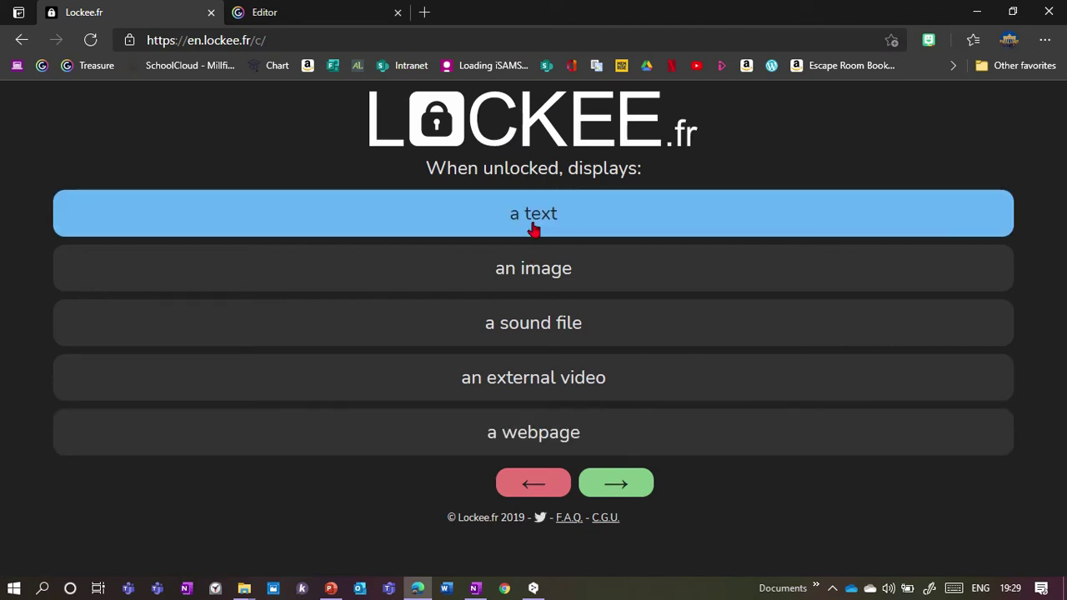
{"action": "left_click", "coordinate": [629, 492]}
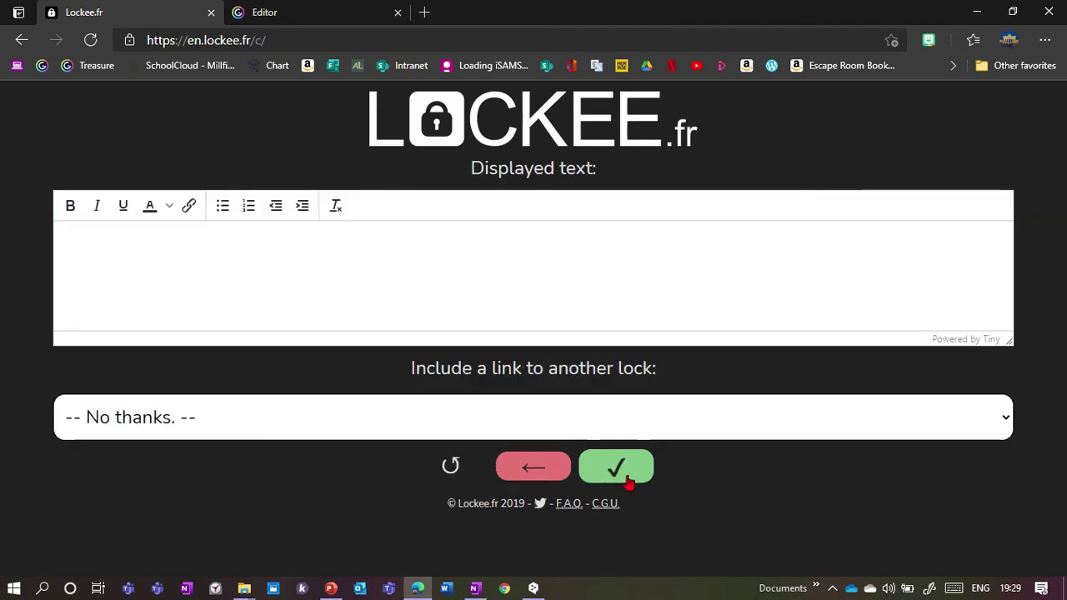
- Enter "Well done! You win." as the displayed text and save the lock without linking another lock
{"action": "type", "text": "W"}
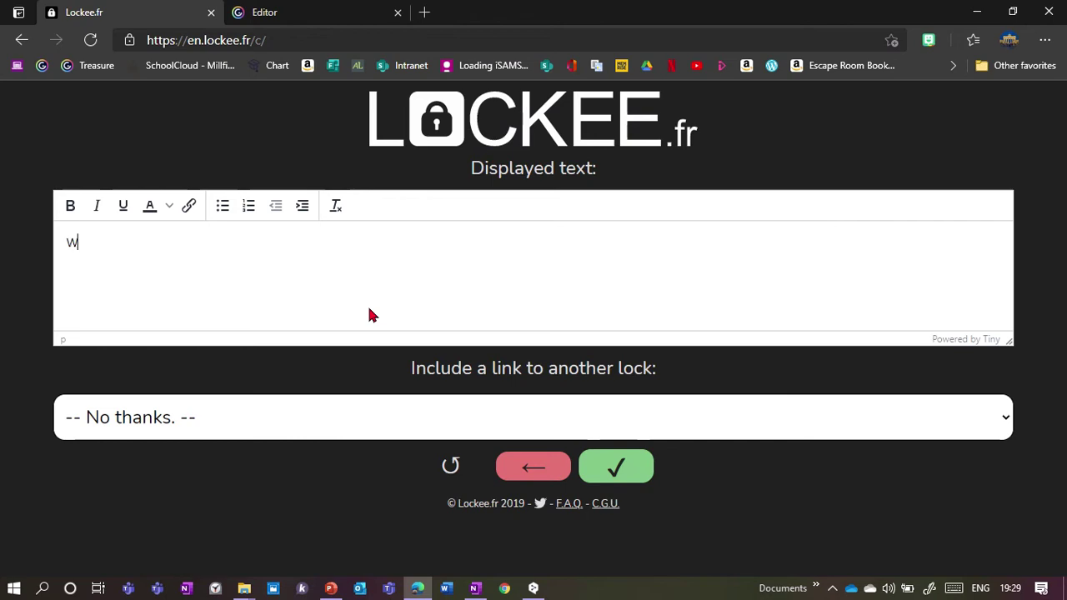
{"action": "type", "text": "ell done! You win."}
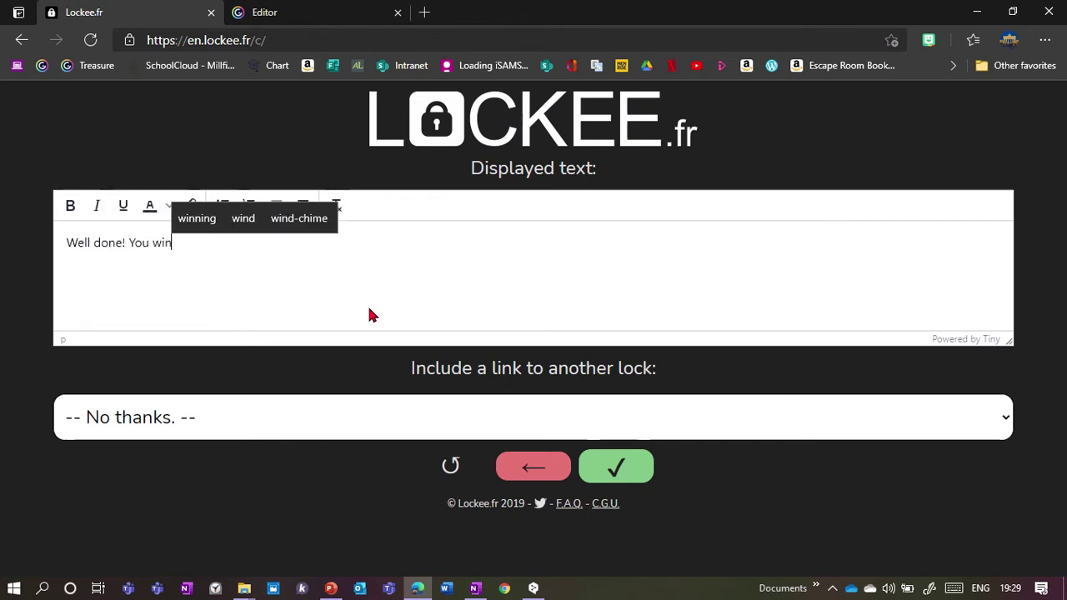
{"action": "left_click", "coordinate": [621, 477]}
- Copy the full iFrame code of the Test lock
{"action": "scroll", "coordinate": [330, 417], "scroll_direction": "down", "scroll_amount": 2}
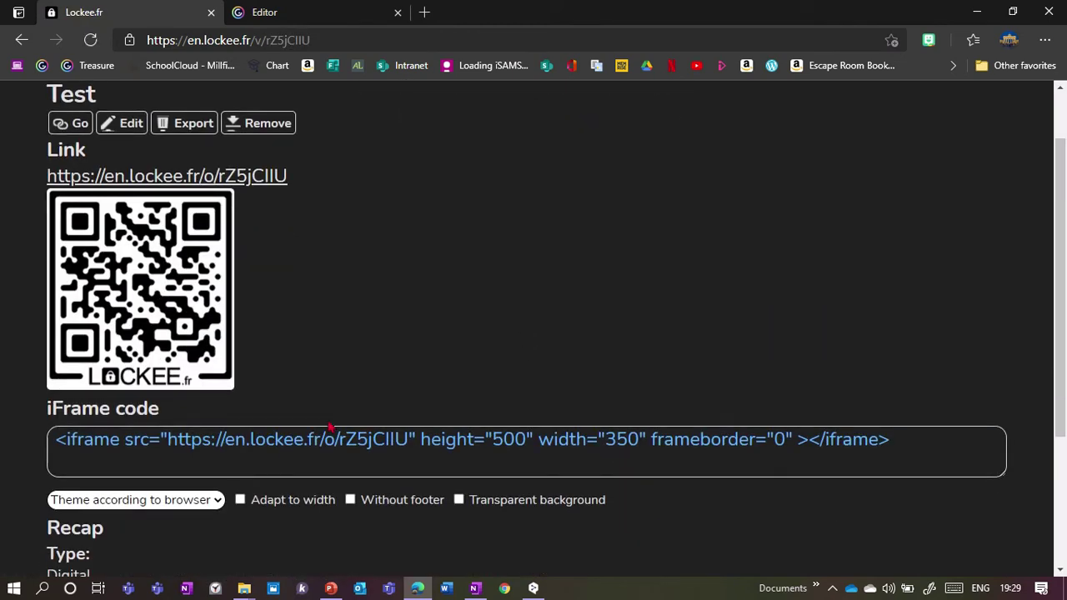
{"action": "left_click_drag", "start_coordinate": [55, 441], "coordinate": [992, 430]}
{"action": "key", "text": "ctrl+c"}
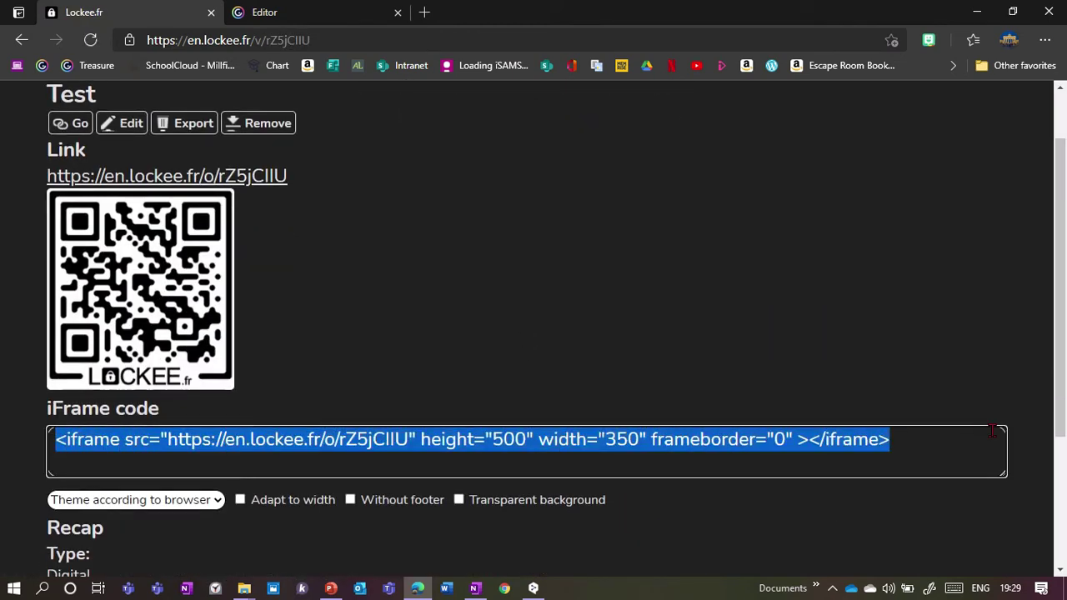
- In the Genially editor, insert the copied iFrame code as external content on page 2, the Title Page
{"action": "left_click", "coordinate": [337, 8]}
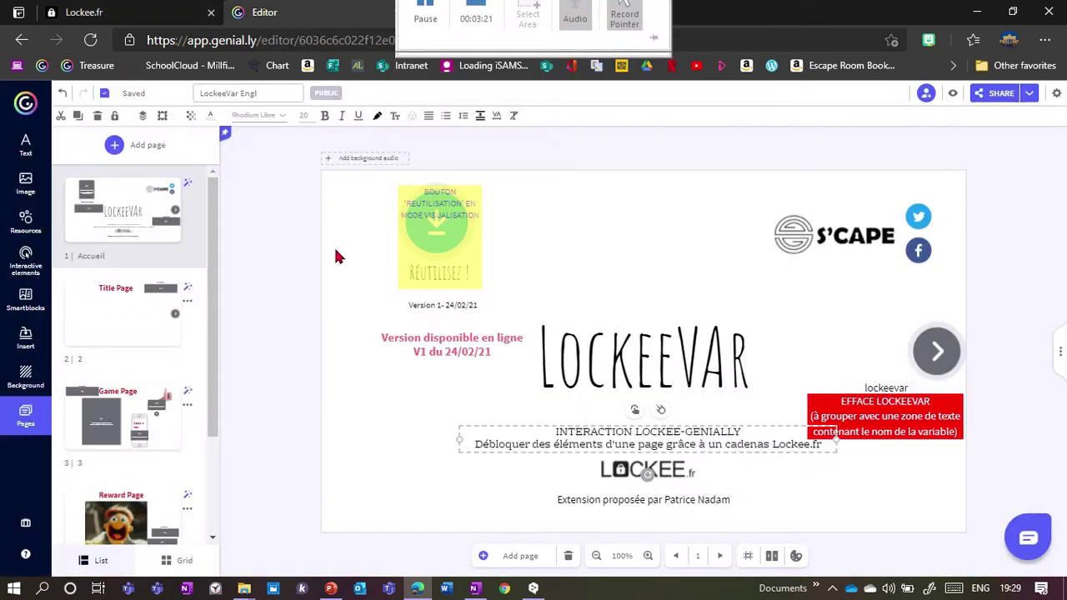
{"action": "left_click", "coordinate": [95, 338]}
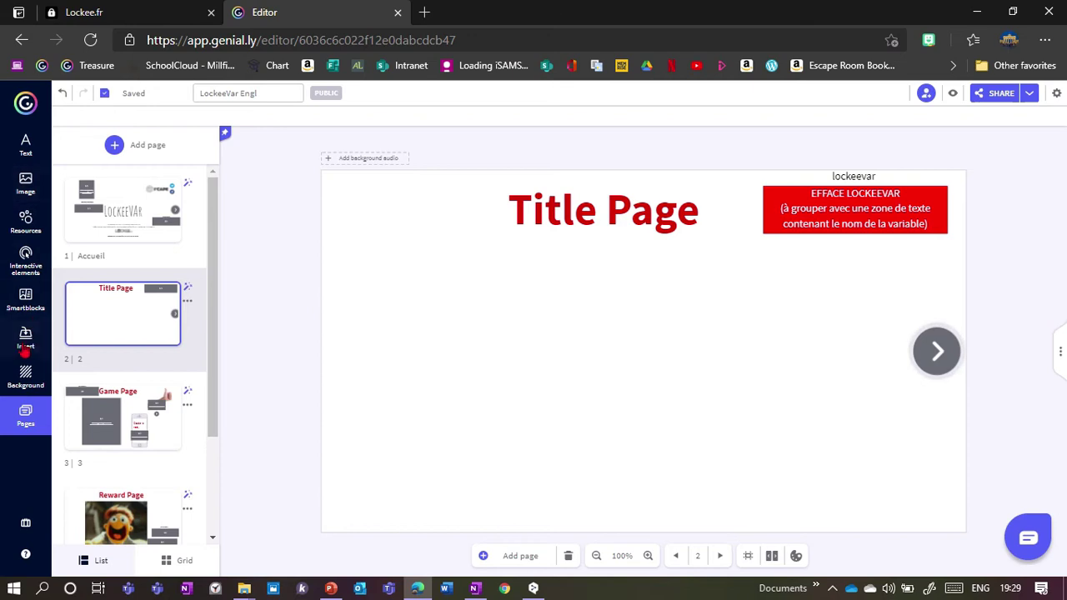
{"action": "left_click", "coordinate": [27, 338]}
{"action": "left_click", "coordinate": [191, 138]}
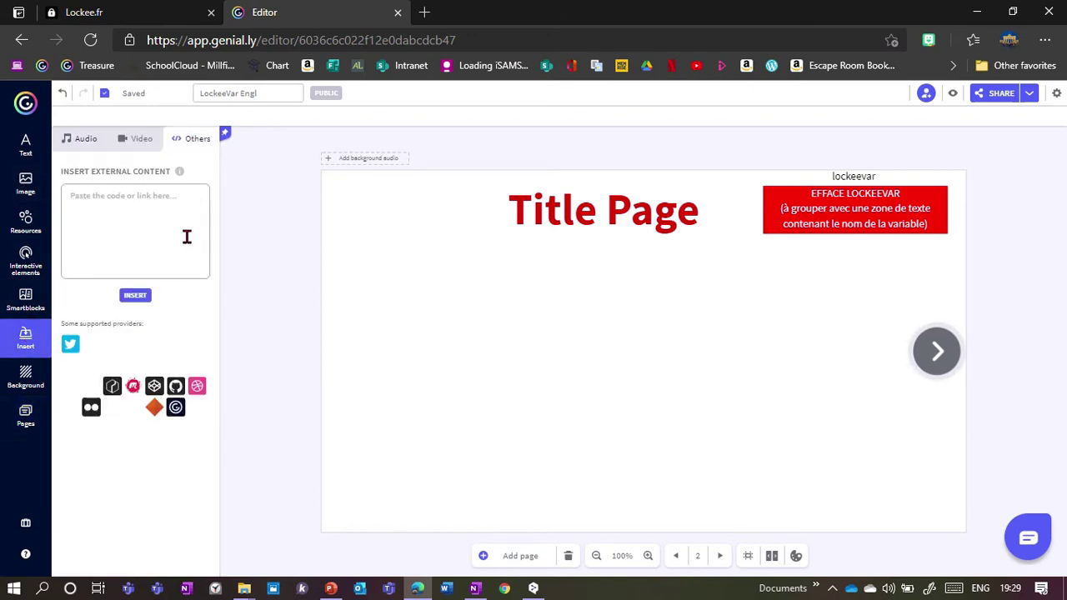
{"action": "left_click", "coordinate": [157, 247]}
{"action": "key", "text": "ctrl+v"}
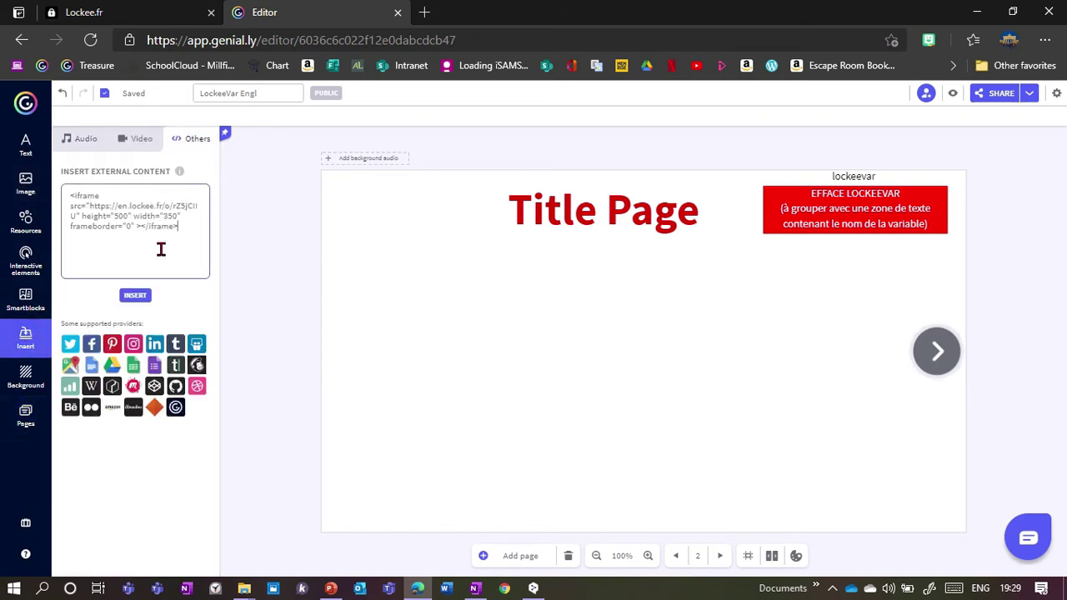
{"action": "left_click", "coordinate": [135, 295]}
- Place the embedded lock on the left side of the page below the title, enlarge it, and preview the page
{"action": "left_click_drag", "start_coordinate": [568, 327], "coordinate": [392, 297]}
{"action": "left_click_drag", "start_coordinate": [464, 401], "coordinate": [468, 509]}
{"action": "left_click", "coordinate": [953, 94]}
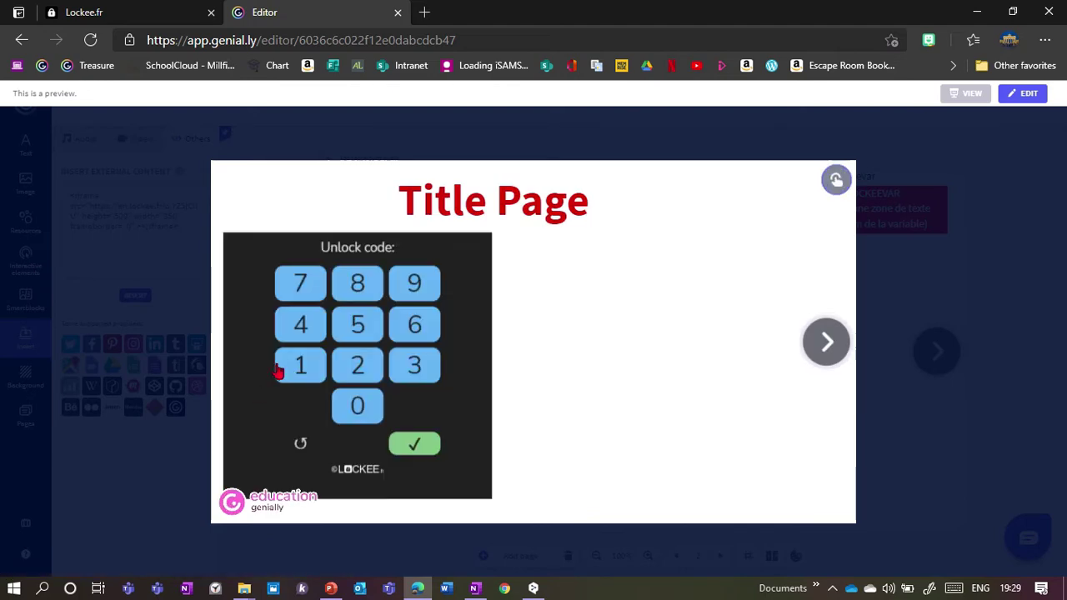
- Test the embedded number lock on the previewed Title Page by entering and submitting its unlock code
{"action": "left_click", "coordinate": [315, 370]}
{"action": "left_click", "coordinate": [352, 366]}
{"action": "left_click", "coordinate": [408, 372]}
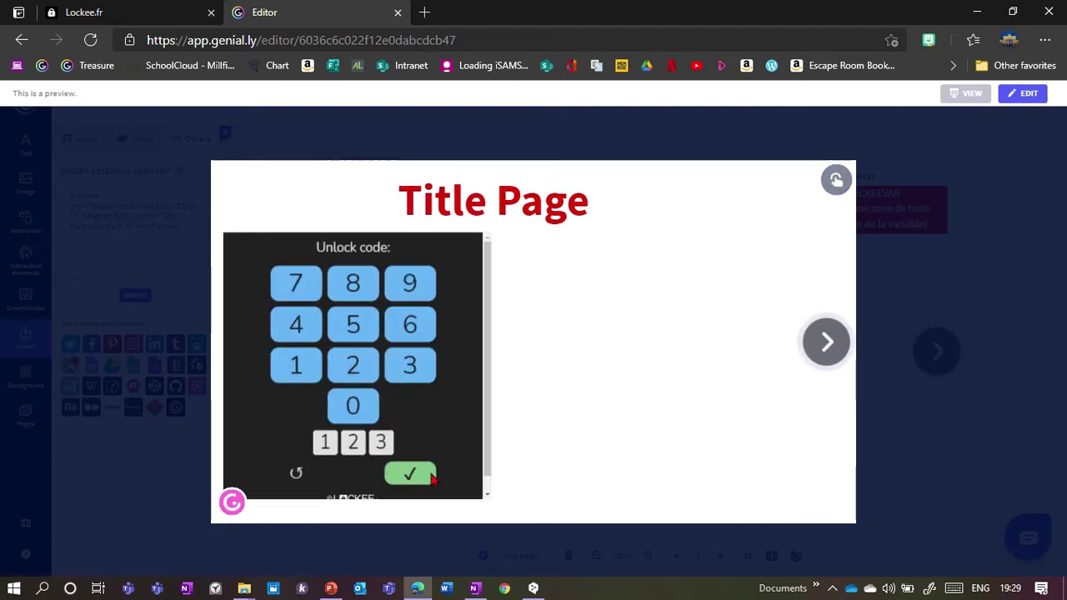
{"action": "left_click", "coordinate": [410, 474]}
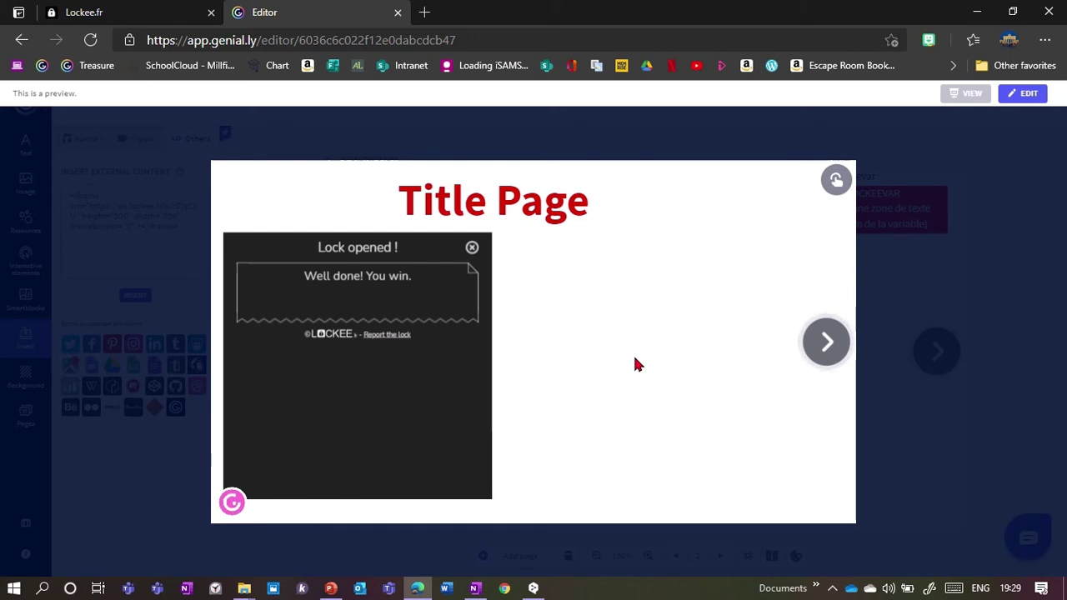
- Continue the preview to the Game Page, submit red, orange, yellow on its colour lock, and return to the editor
{"action": "left_click", "coordinate": [826, 354]}
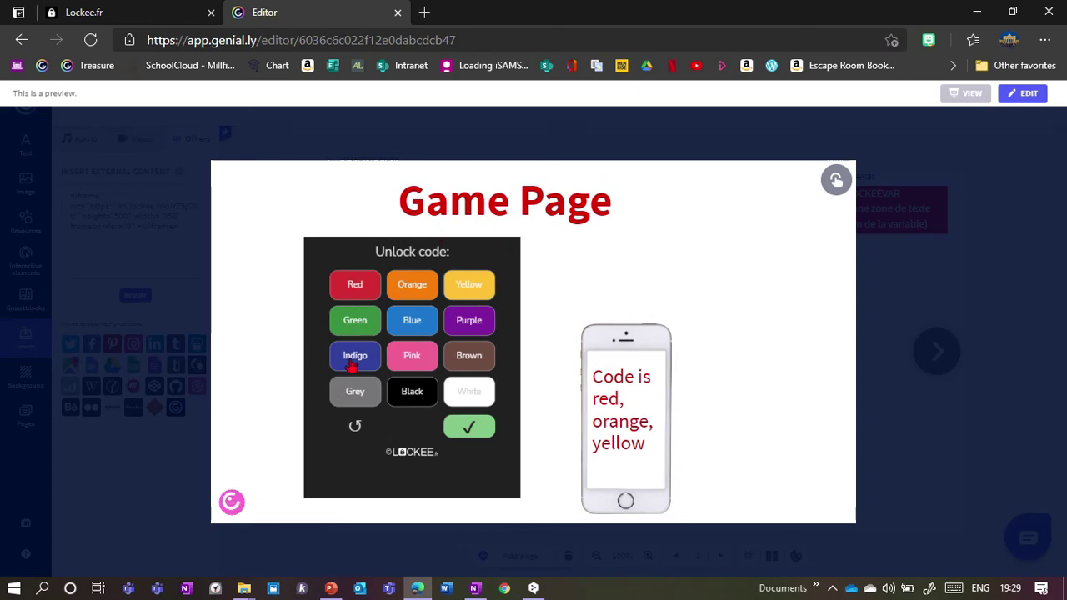
{"action": "left_click", "coordinate": [350, 287]}
{"action": "left_click", "coordinate": [407, 286]}
{"action": "left_click", "coordinate": [464, 292]}
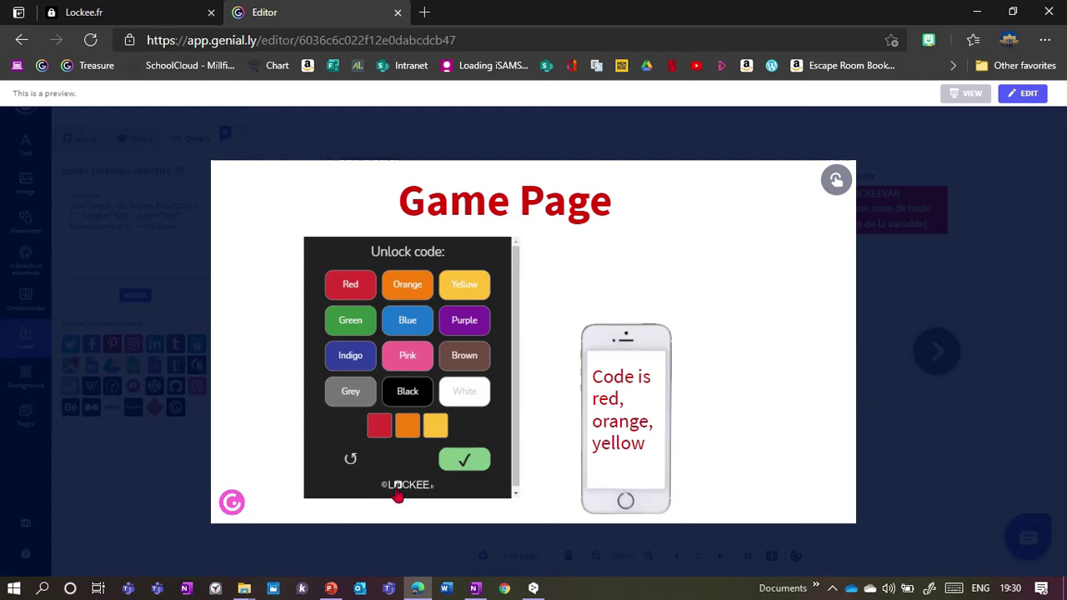
{"action": "left_click", "coordinate": [472, 460]}
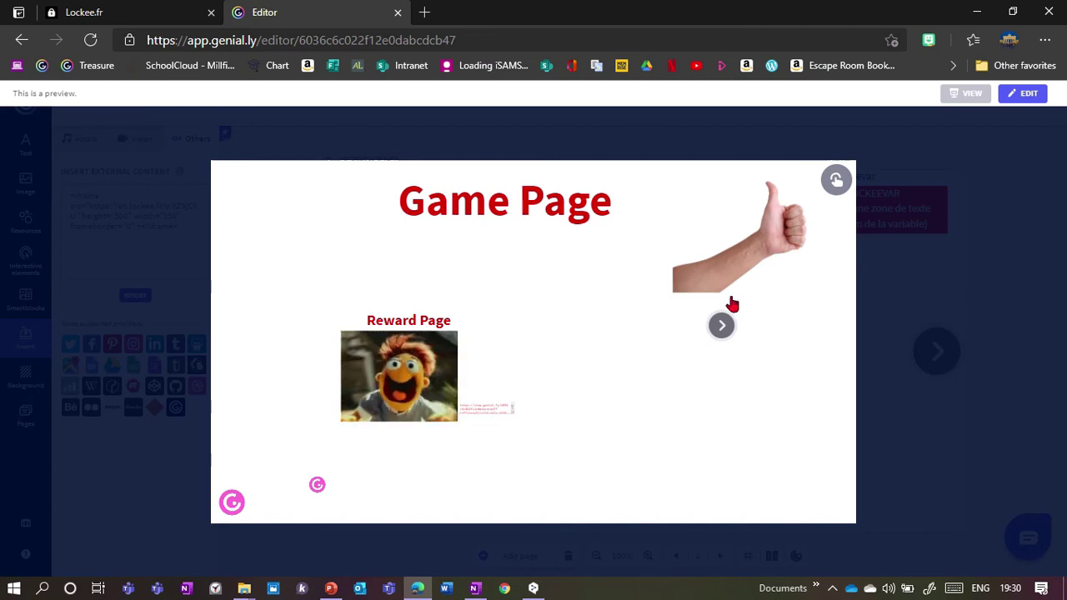
{"action": "left_click", "coordinate": [186, 288]}
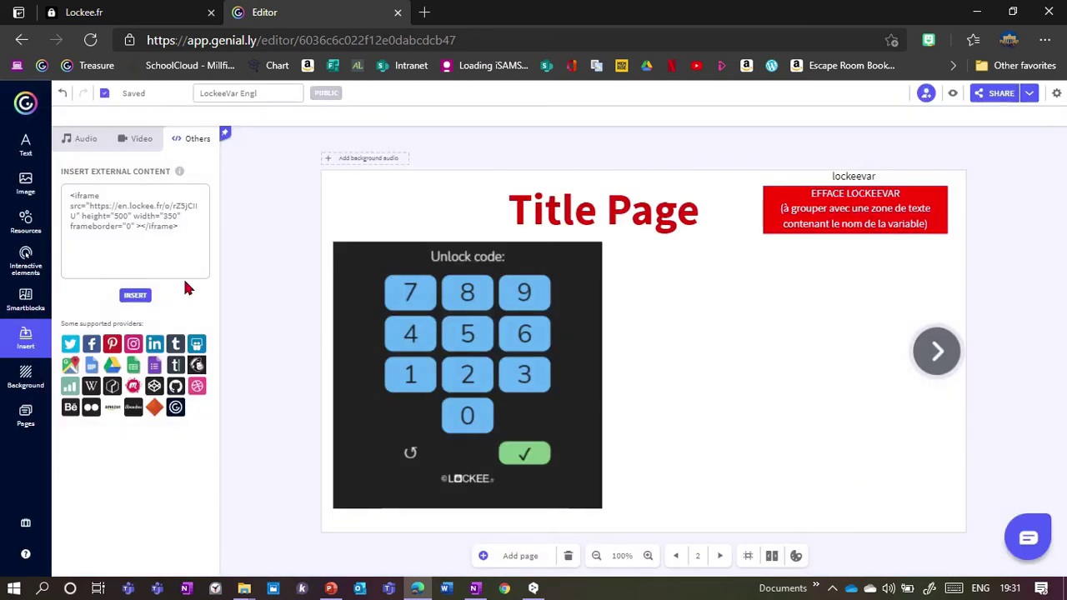
- Look at the Reward Page, then open the Game Page and set the presentation's navigation mode to Standard
{"action": "left_click", "coordinate": [25, 419]}
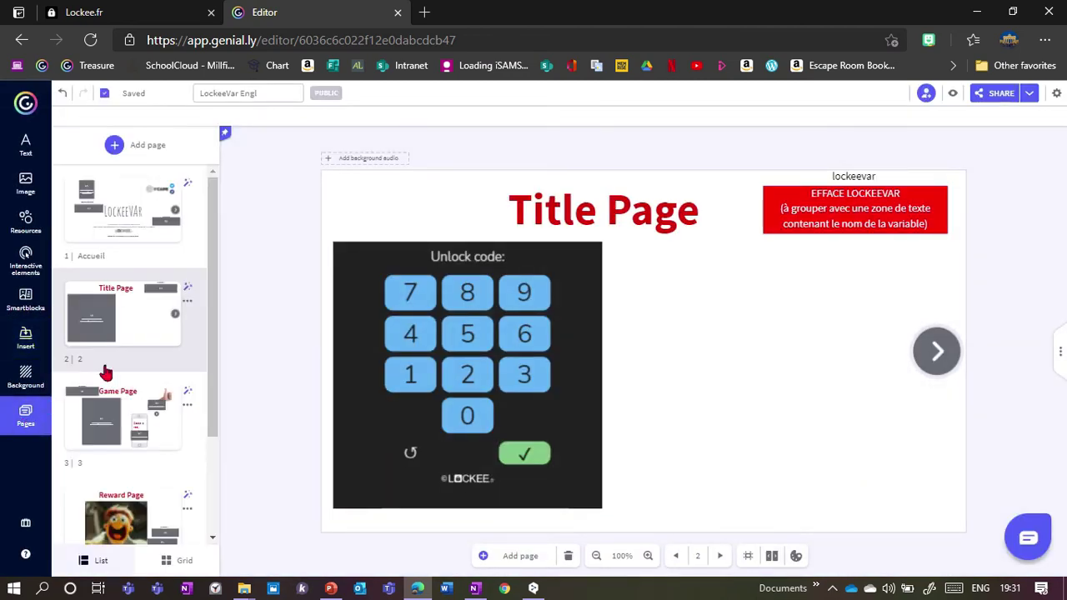
{"action": "scroll", "coordinate": [106, 372], "scroll_direction": "down", "scroll_amount": 2}
{"action": "left_click", "coordinate": [117, 407]}
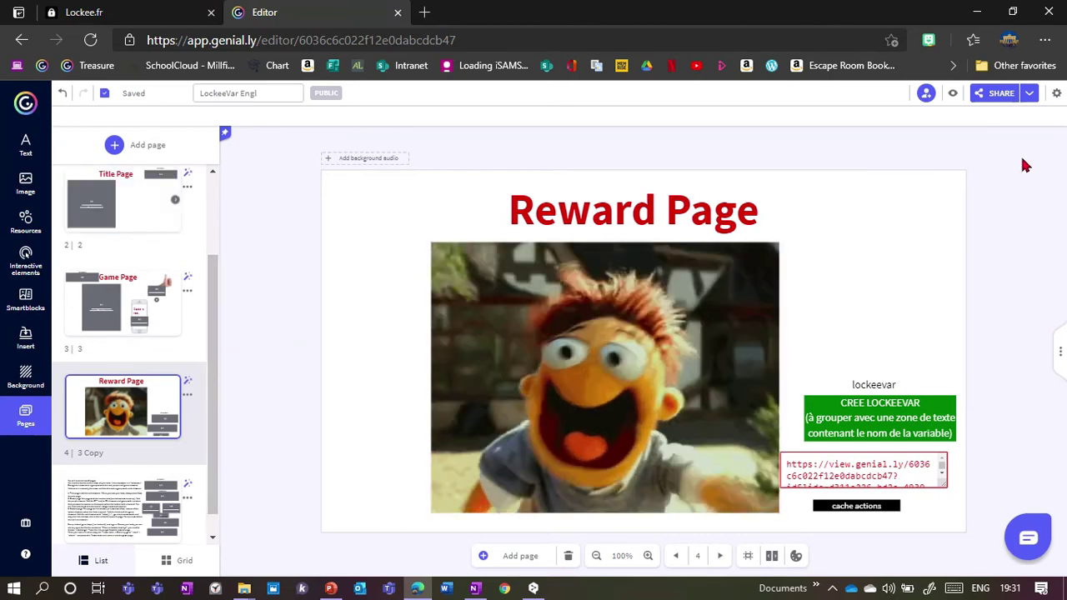
{"action": "left_click", "coordinate": [1056, 93]}
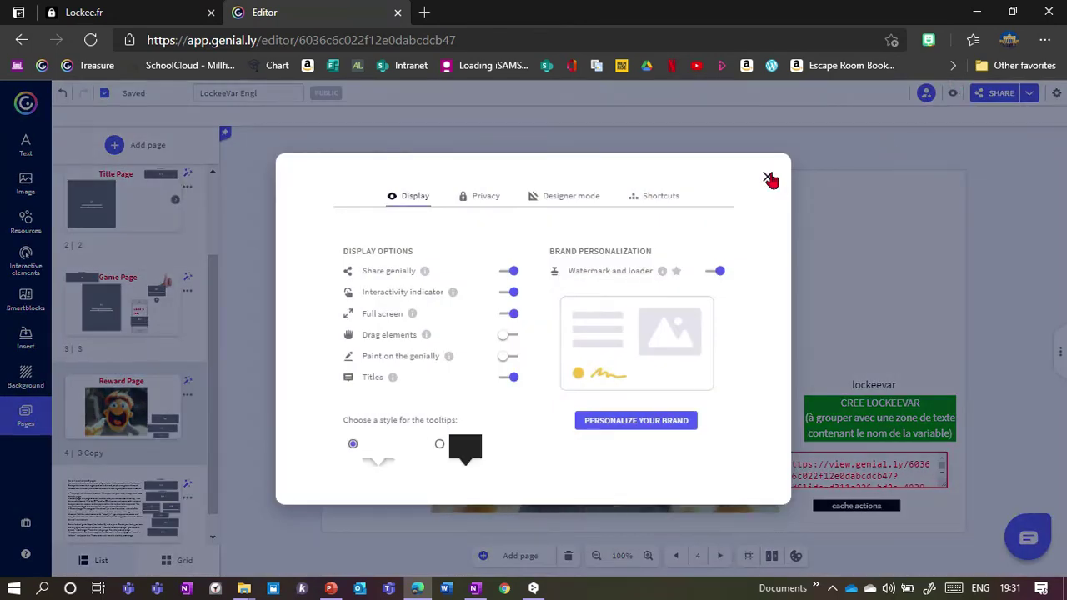
{"action": "left_click", "coordinate": [768, 179]}
{"action": "left_click", "coordinate": [186, 283]}
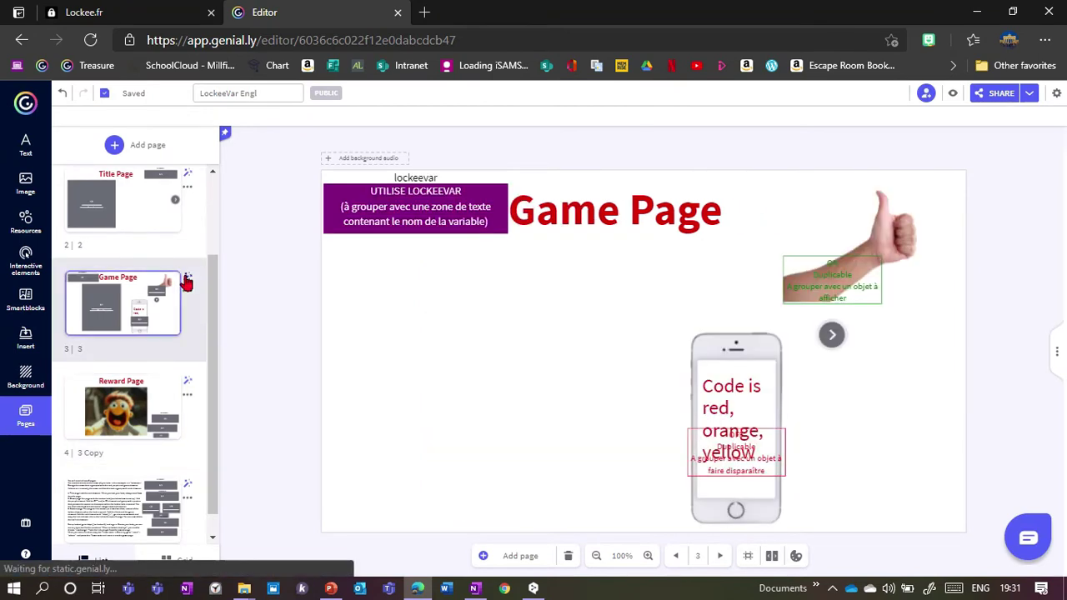
{"action": "left_click", "coordinate": [1039, 143]}
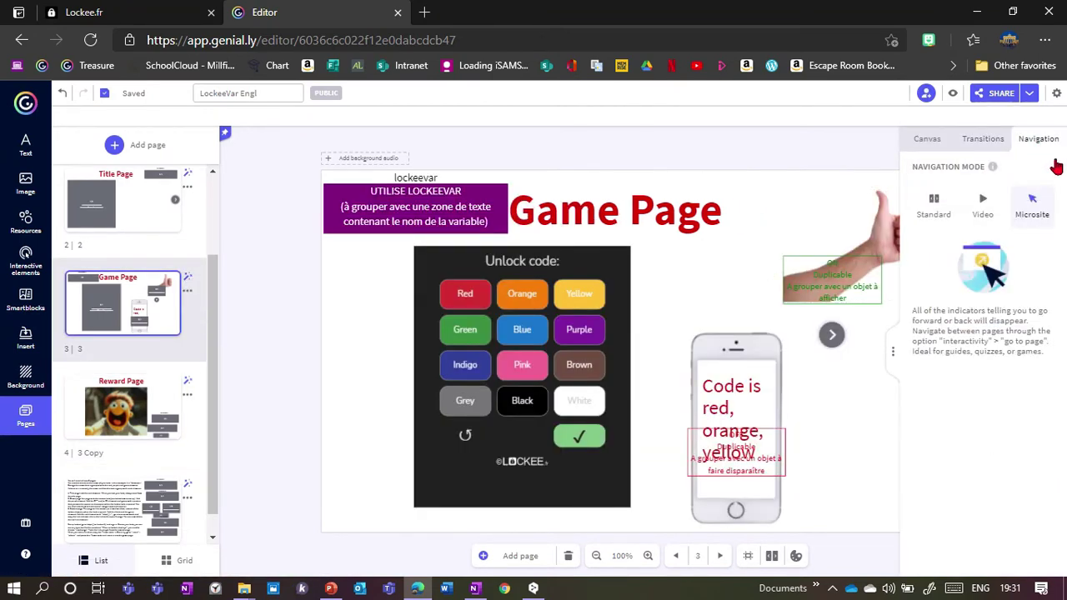
{"action": "left_click", "coordinate": [922, 215]}
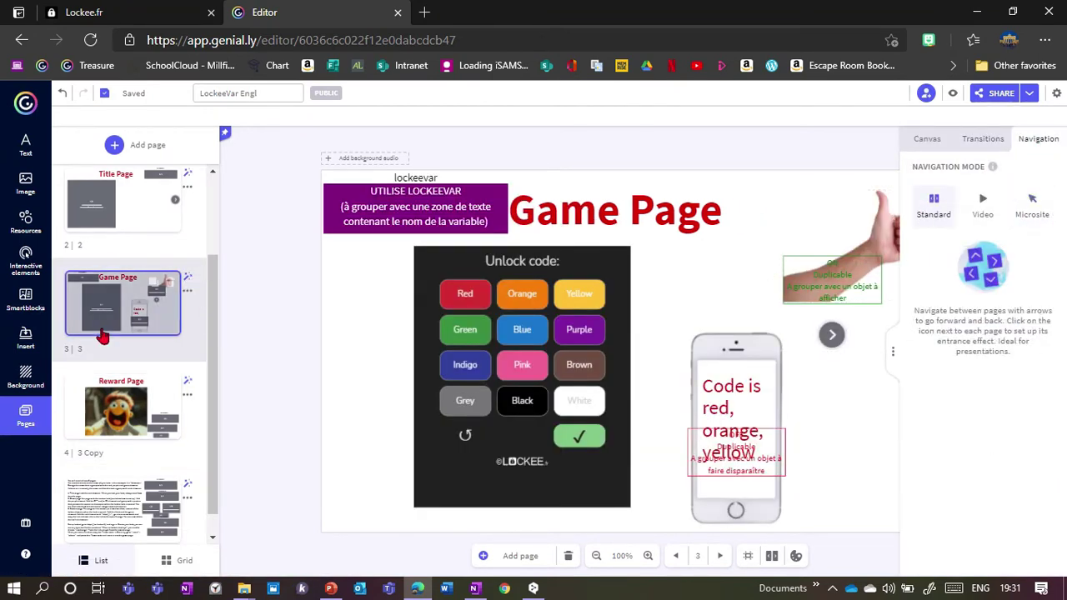
- Preview the Game Page, unlock the colour lock with red, orange, yellow, and page back and forth inside the embedded reward window
{"action": "scroll", "coordinate": [113, 333], "scroll_direction": "up", "scroll_amount": 1}
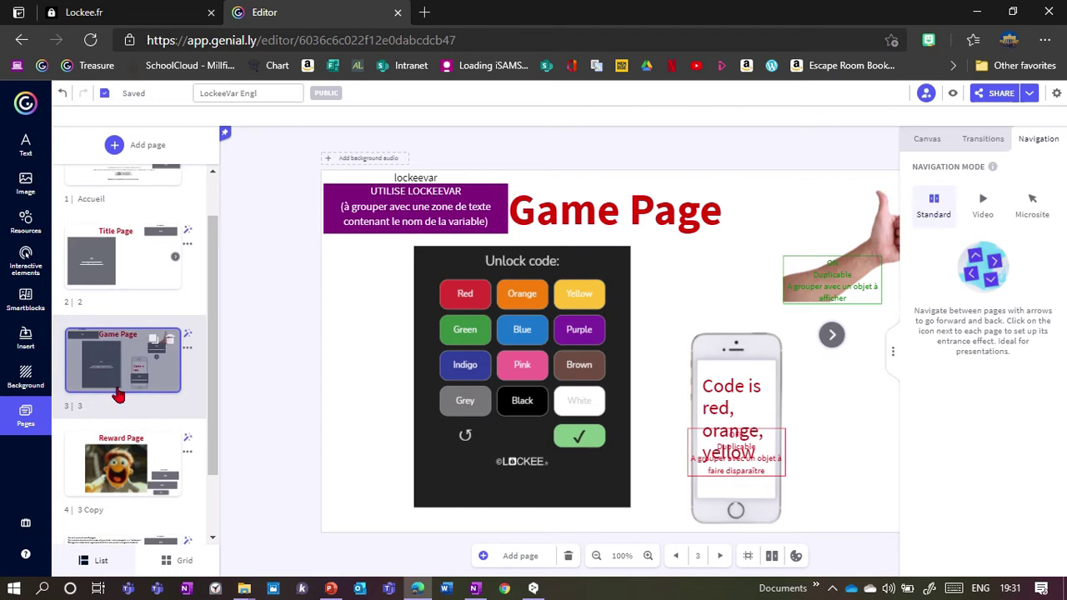
{"action": "left_click", "coordinate": [953, 92]}
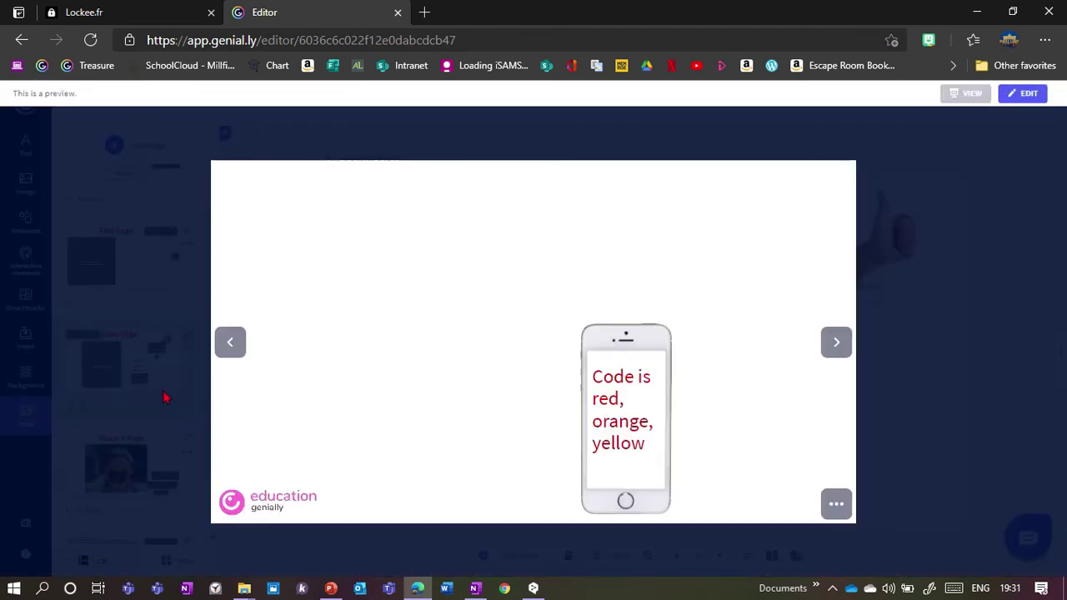
{"action": "left_click", "coordinate": [370, 292]}
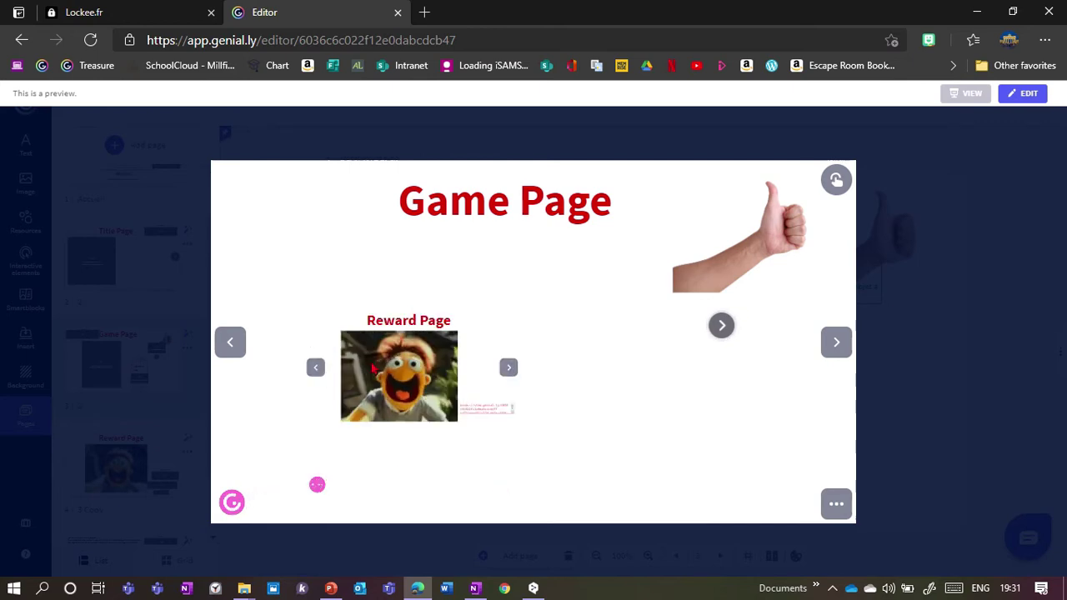
{"action": "left_click", "coordinate": [508, 369]}
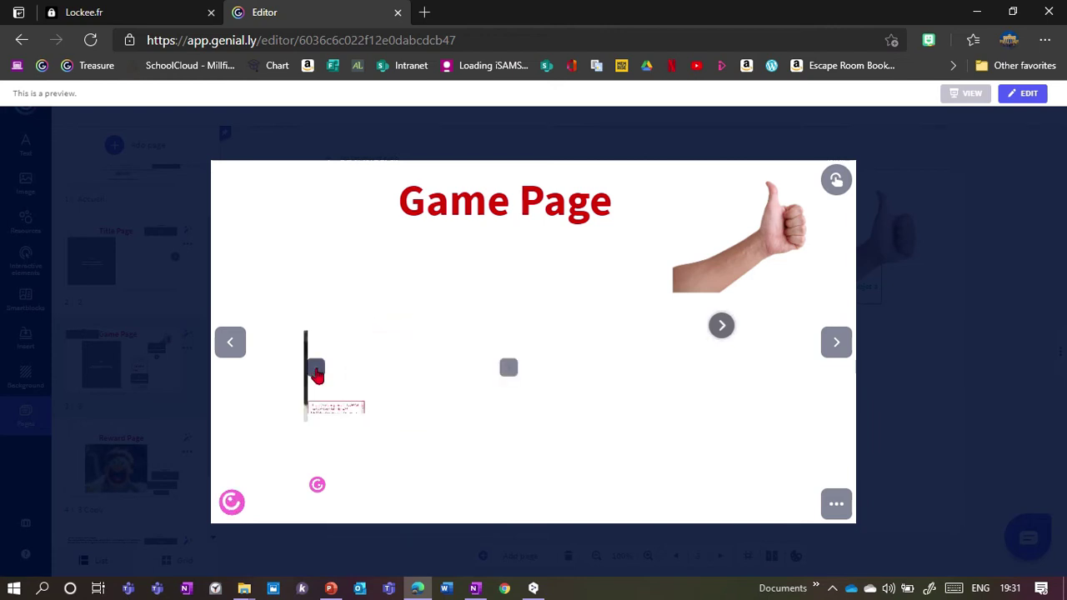
{"action": "left_click", "coordinate": [316, 370]}
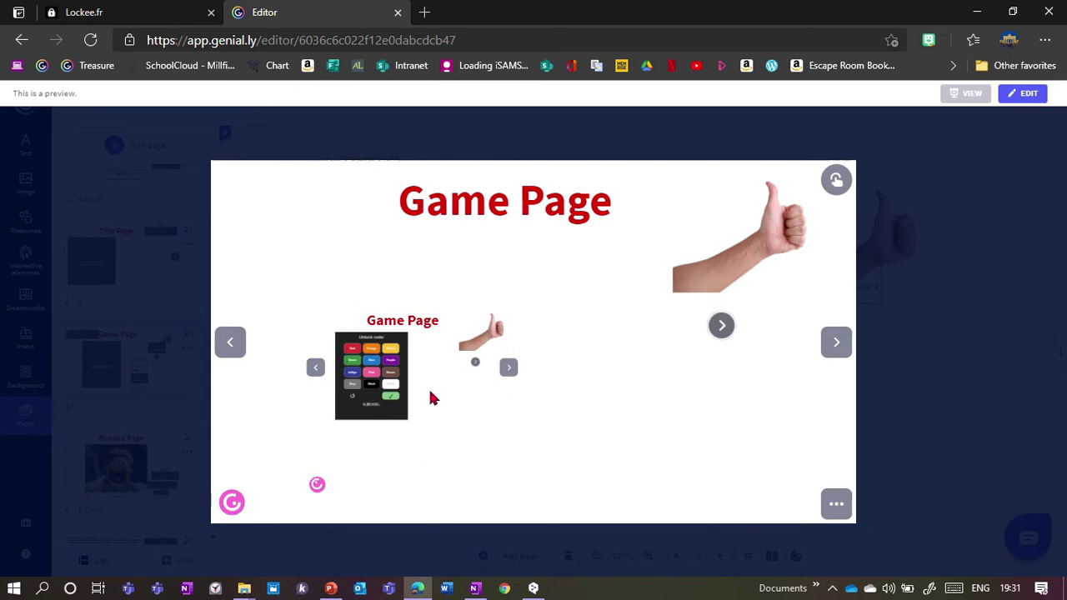
{"action": "left_click", "coordinate": [315, 371]}
{"action": "left_click", "coordinate": [509, 370]}
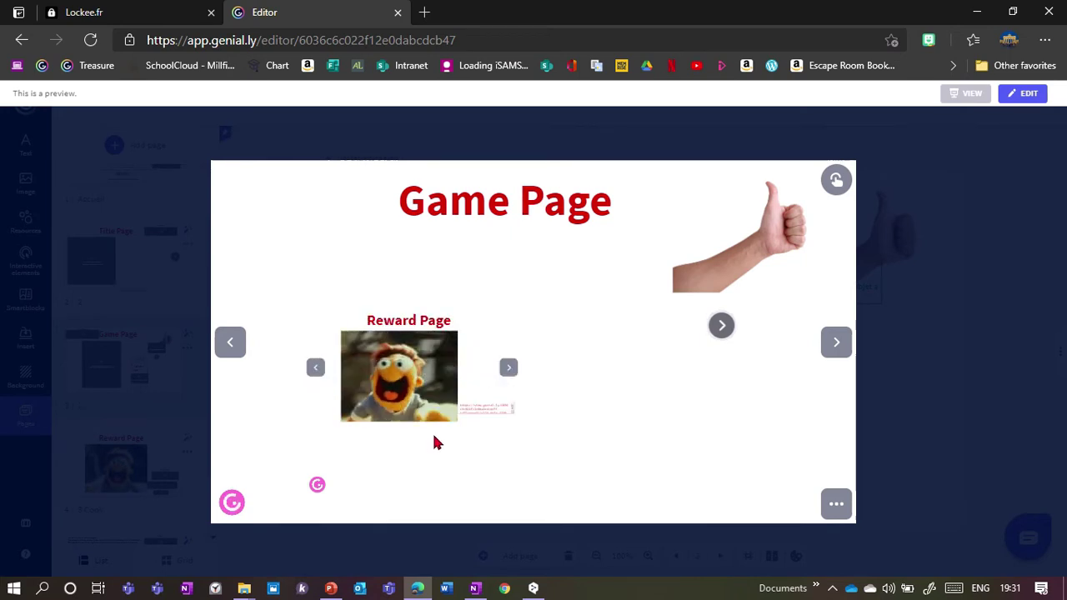
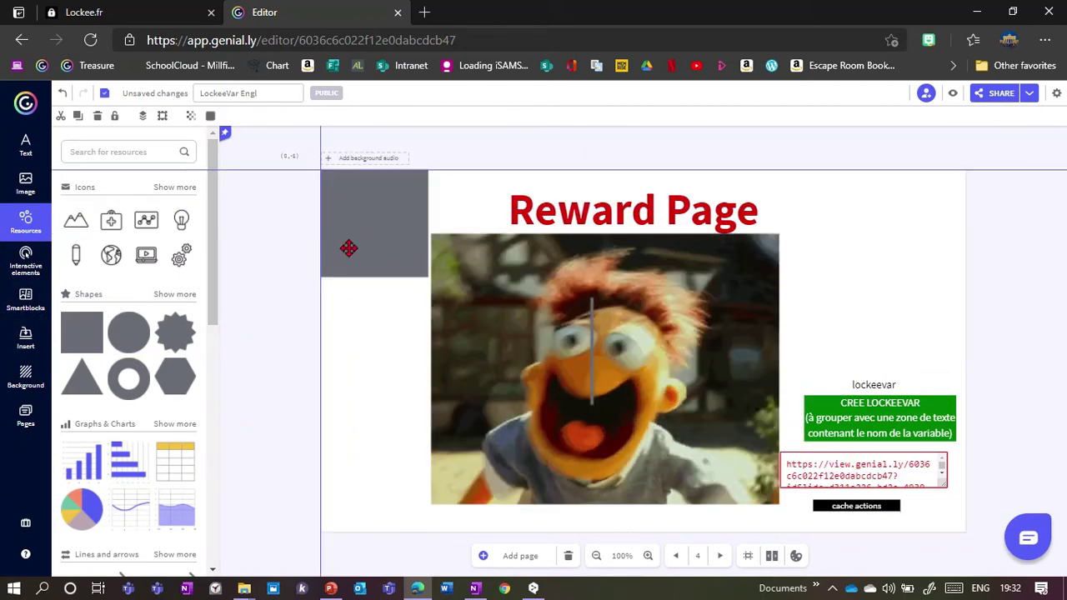
- Enlarge the grey square on the Reward Page until it covers the whole page, and list the presentation's pages
{"action": "left_click_drag", "start_coordinate": [428, 218], "coordinate": [980, 257]}
{"action": "left_click_drag", "start_coordinate": [666, 425], "coordinate": [676, 555]}
{"action": "left_click", "coordinate": [26, 413]}
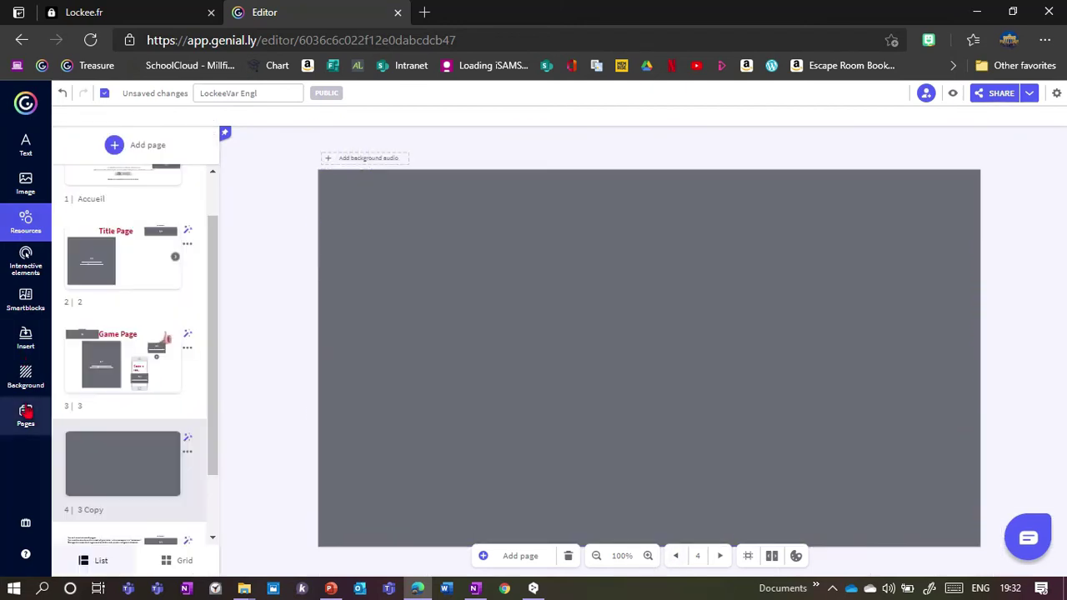
- Preview the Game Page again, submit red, orange, yellow on the colour lock to check the covered reward page, and close the preview
{"action": "left_click", "coordinate": [102, 279]}
{"action": "left_click", "coordinate": [124, 384]}
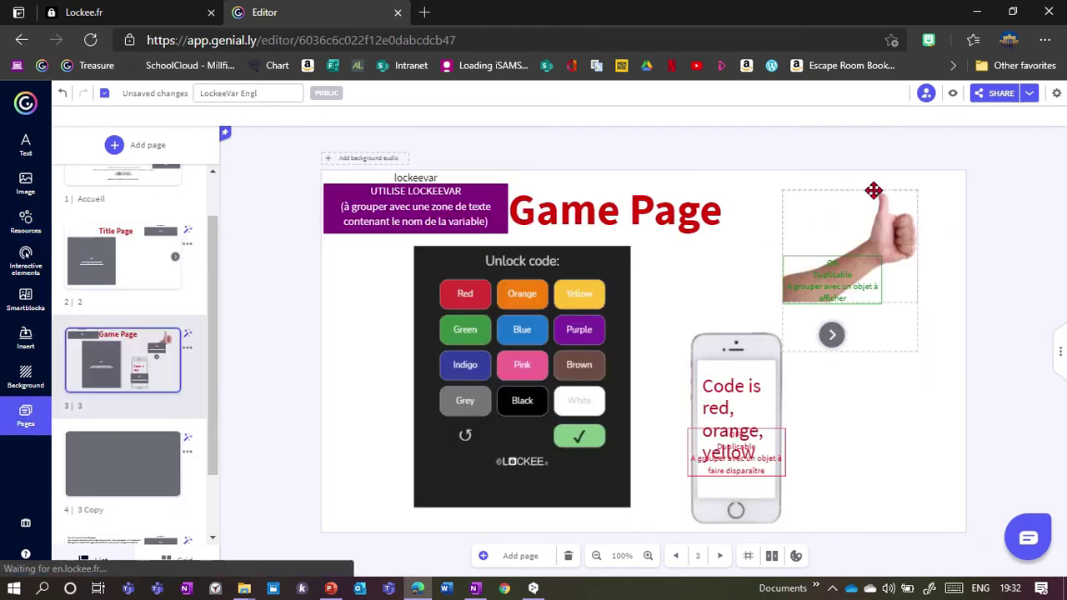
{"action": "left_click", "coordinate": [953, 93]}
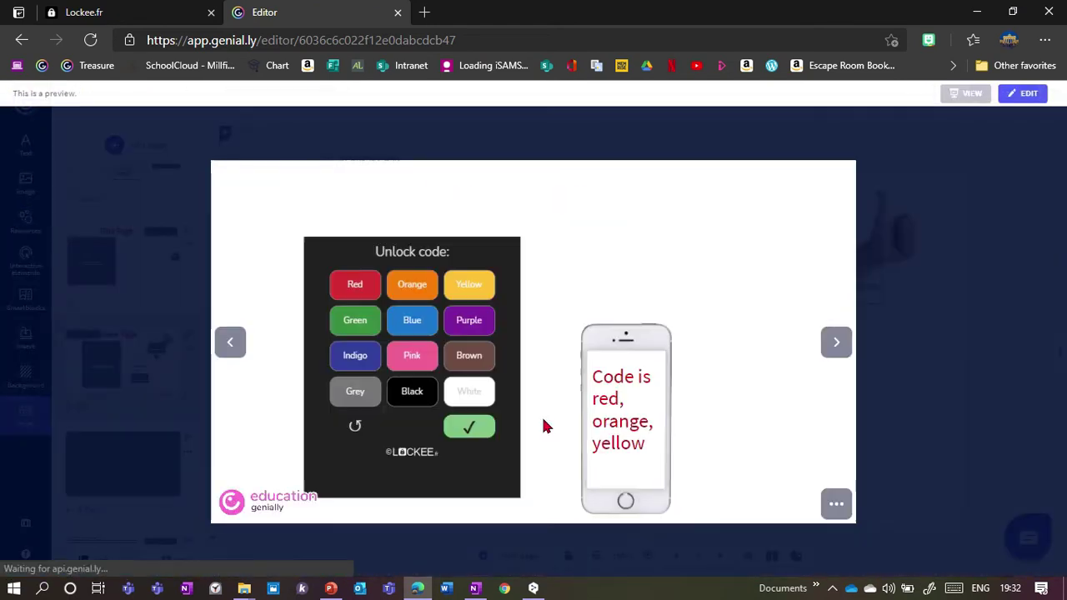
{"action": "left_click", "coordinate": [350, 285]}
{"action": "left_click", "coordinate": [408, 284]}
{"action": "left_click", "coordinate": [482, 284]}
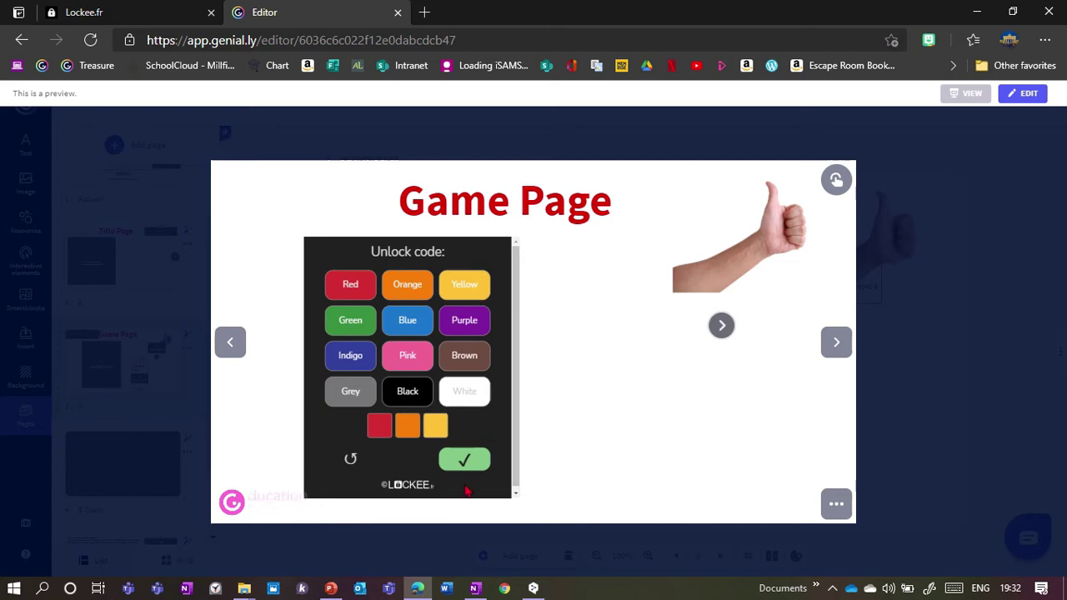
{"action": "left_click", "coordinate": [461, 461]}
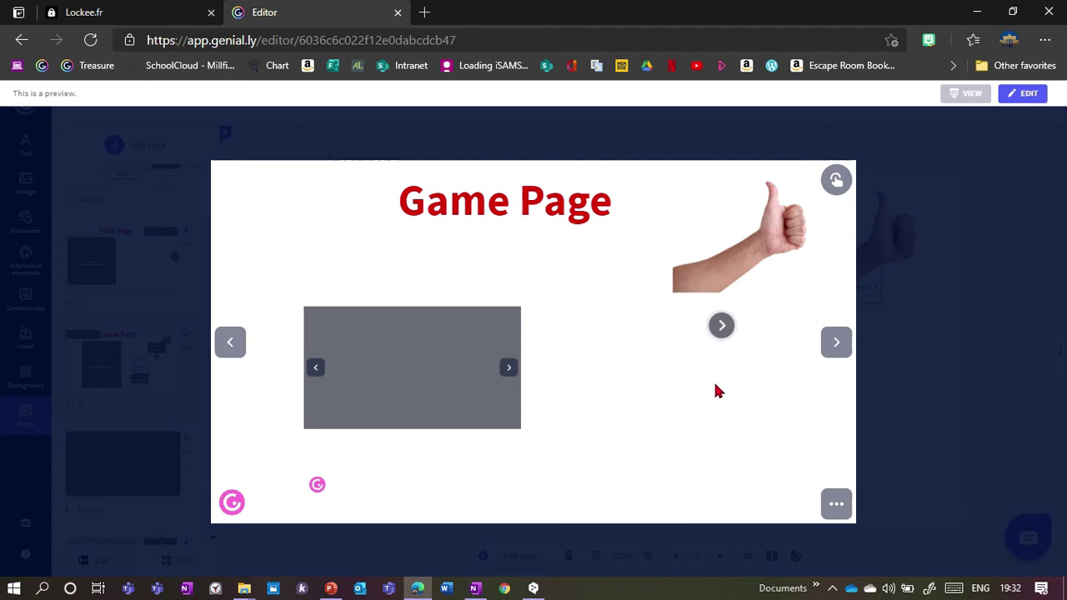
{"action": "key", "text": "Escape"}
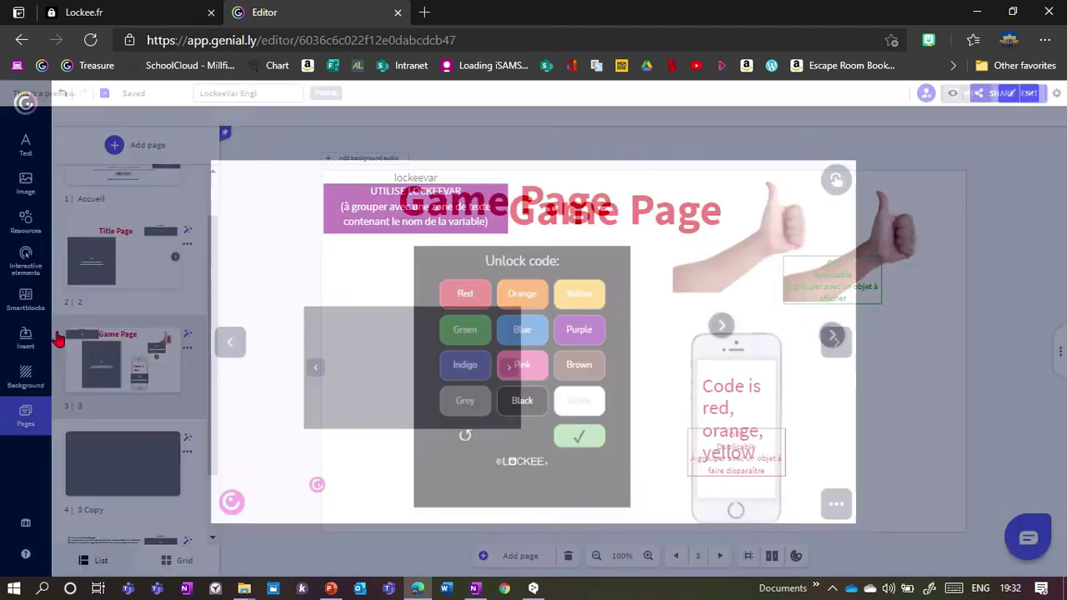
- On page 1, Accueil, move the red EFFACE LOCKEEVAR element flush against the page's right edge and deselect it
{"action": "left_click", "coordinate": [116, 225]}
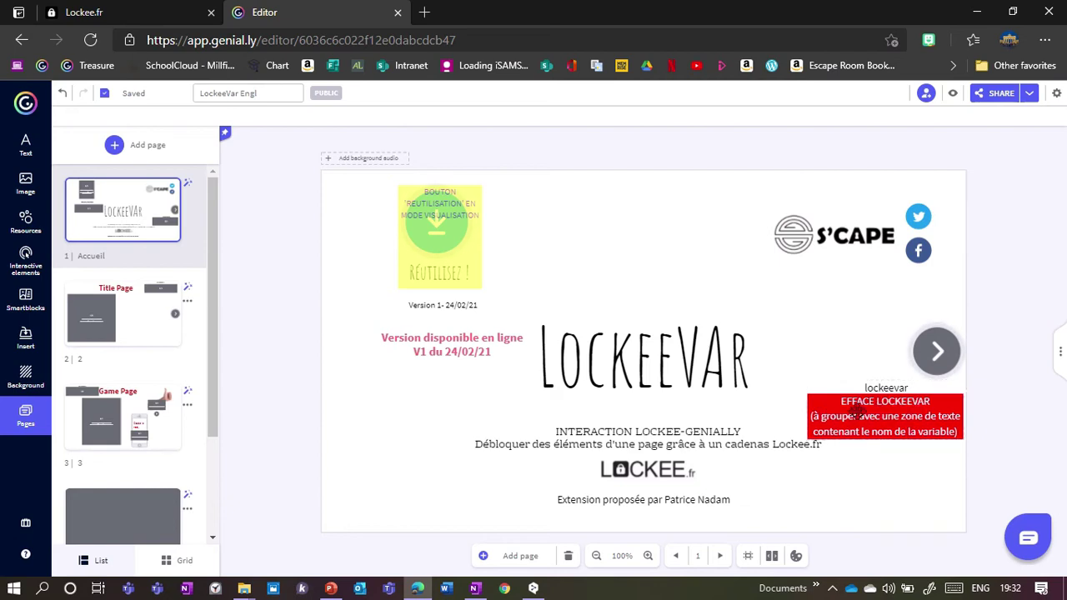
{"action": "left_click_drag", "start_coordinate": [875, 421], "coordinate": [877, 420]}
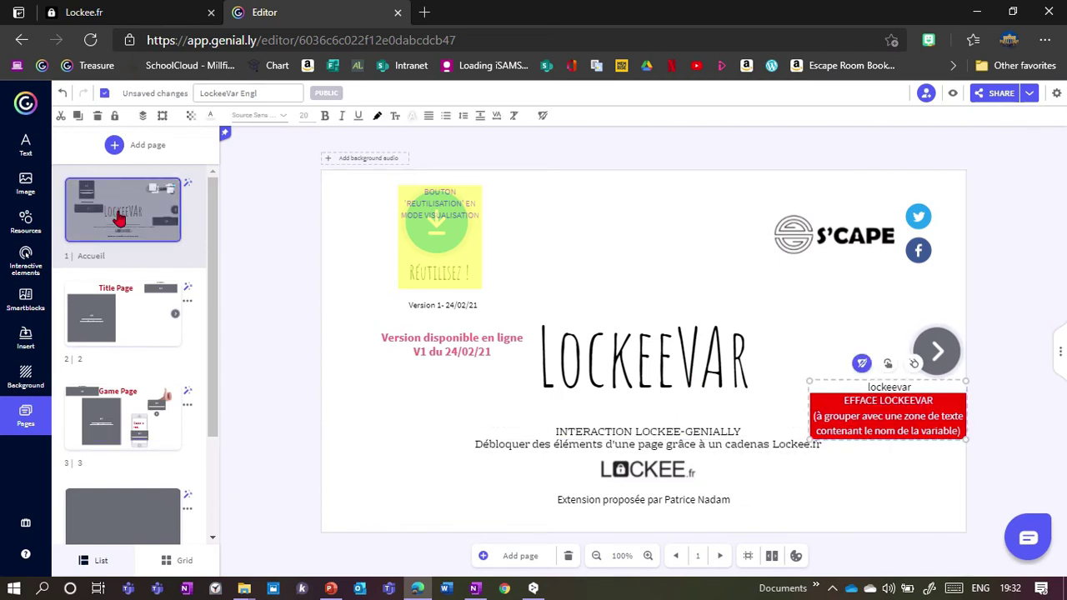
{"action": "key", "text": "Escape"}
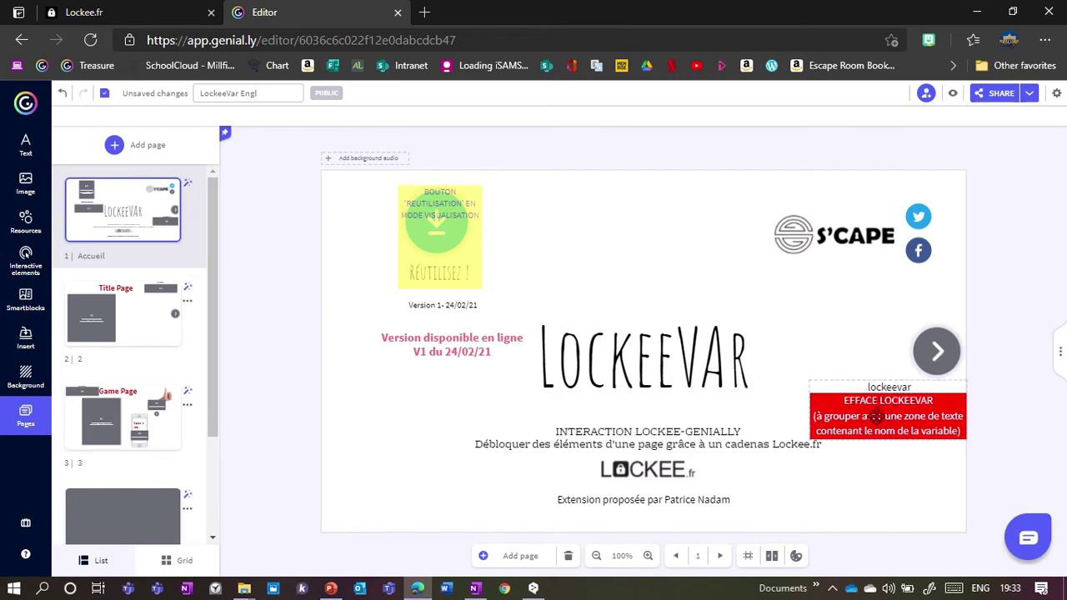
- Compare the Game Page with page 1, Accueil, and return to the Game Page
{"action": "left_click", "coordinate": [141, 448]}
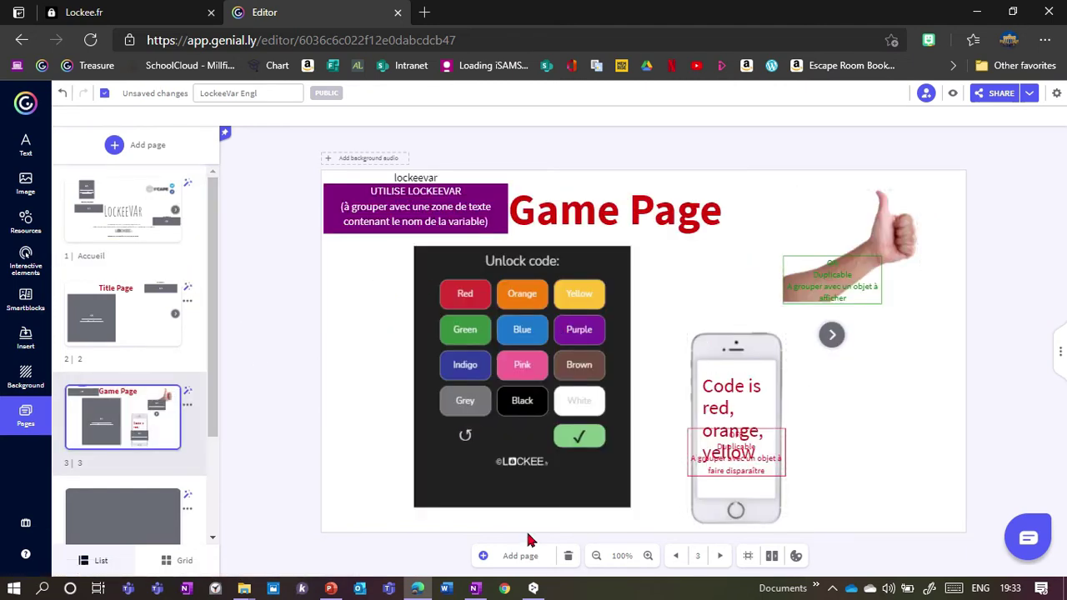
{"action": "left_click", "coordinate": [135, 236]}
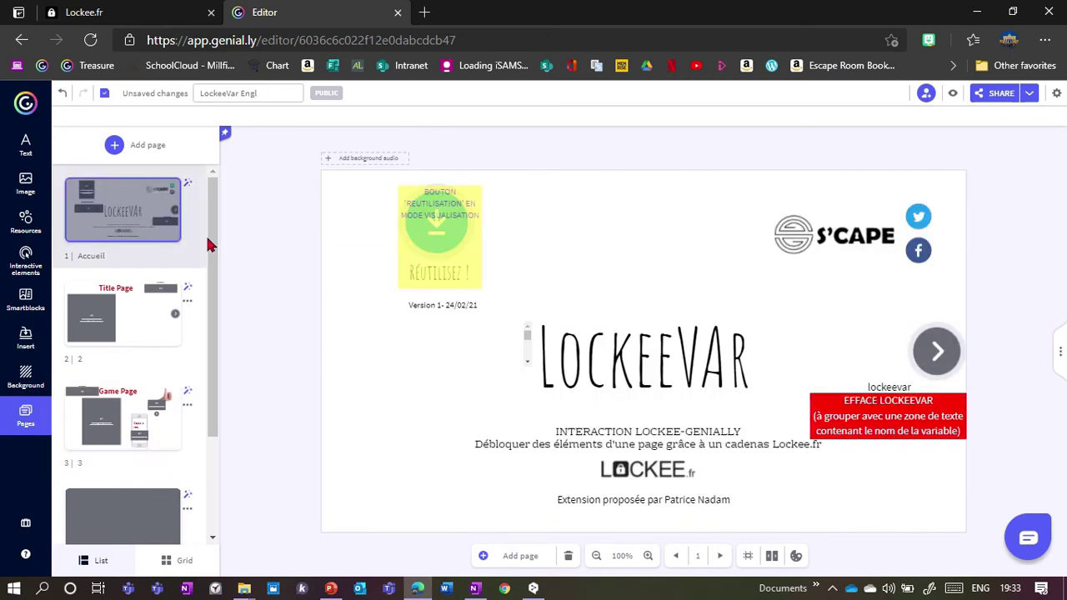
{"action": "left_click", "coordinate": [142, 392]}
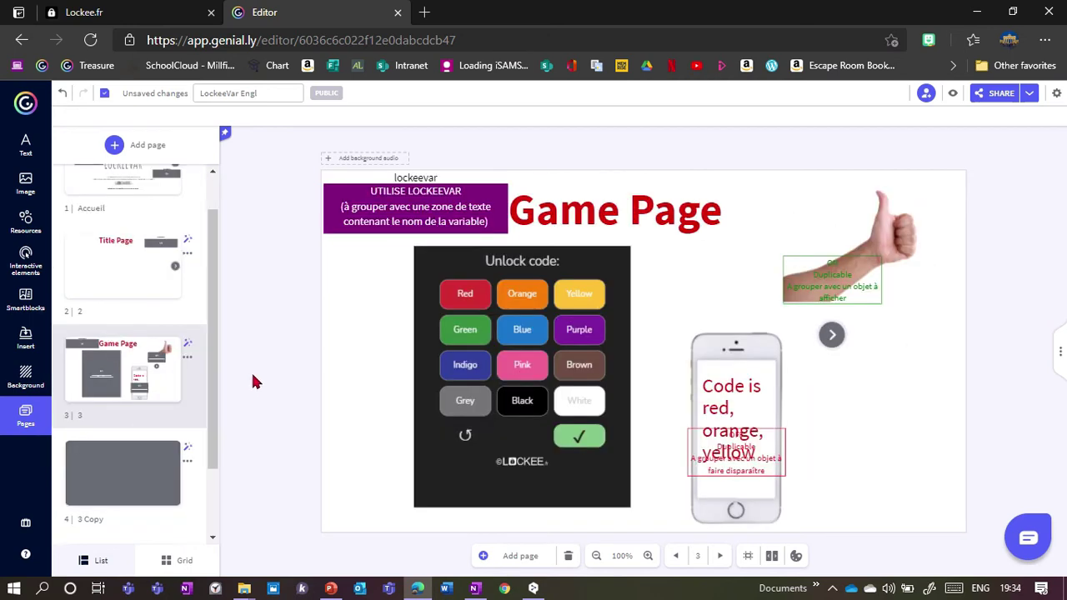
- On page 5, the instructions page, set the background to blue and line up the red EFFACE LOCKEEVAR element above the purple one
{"action": "left_click_drag", "start_coordinate": [221, 346], "coordinate": [225, 410]}
{"action": "left_click", "coordinate": [131, 493]}
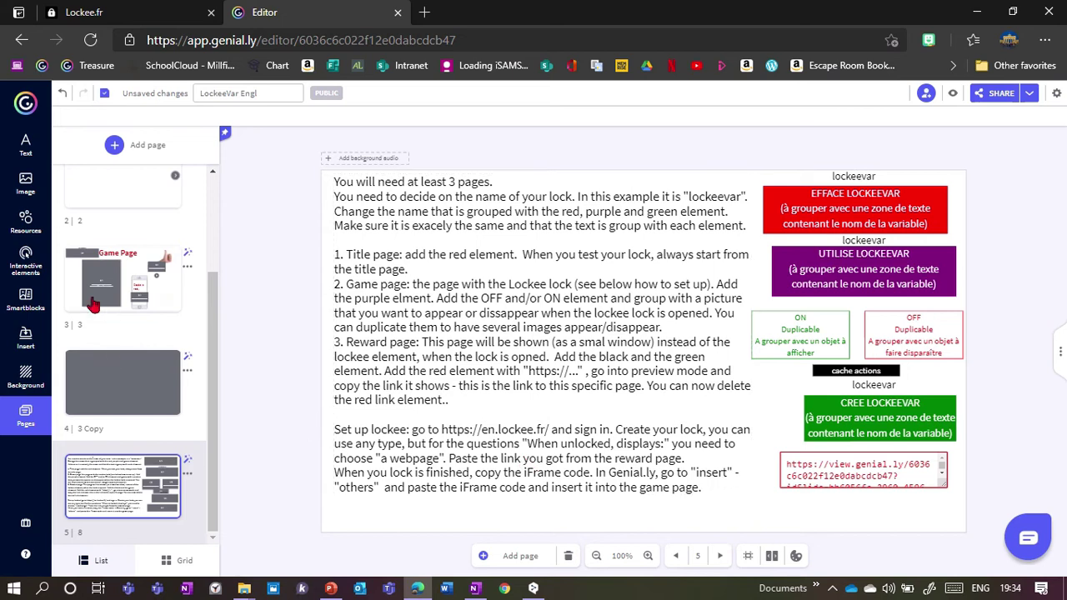
{"action": "left_click", "coordinate": [26, 375]}
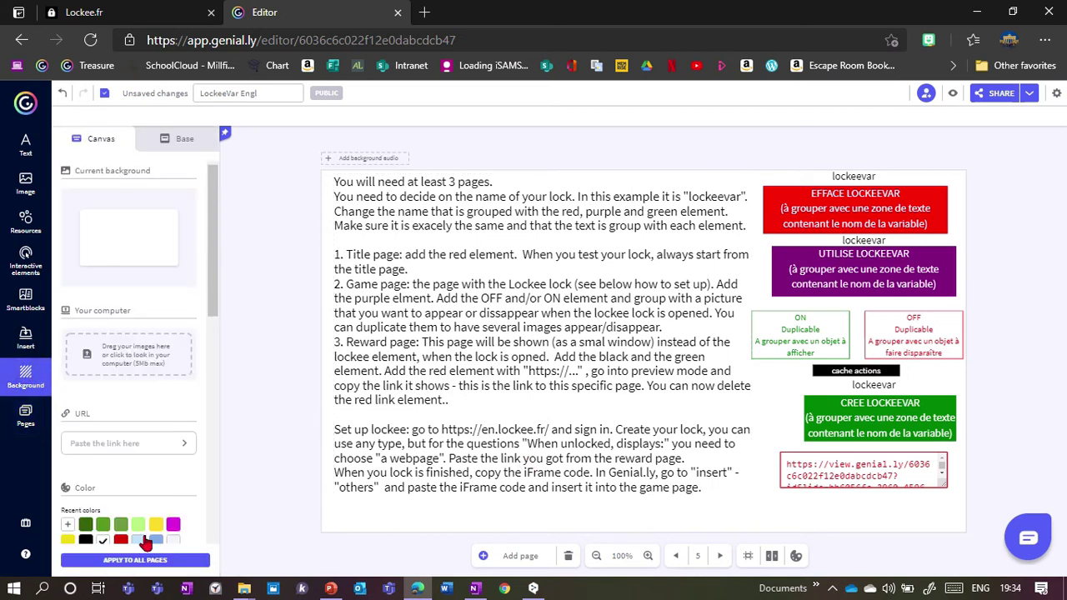
{"action": "left_click", "coordinate": [156, 540]}
{"action": "left_click", "coordinate": [28, 421]}
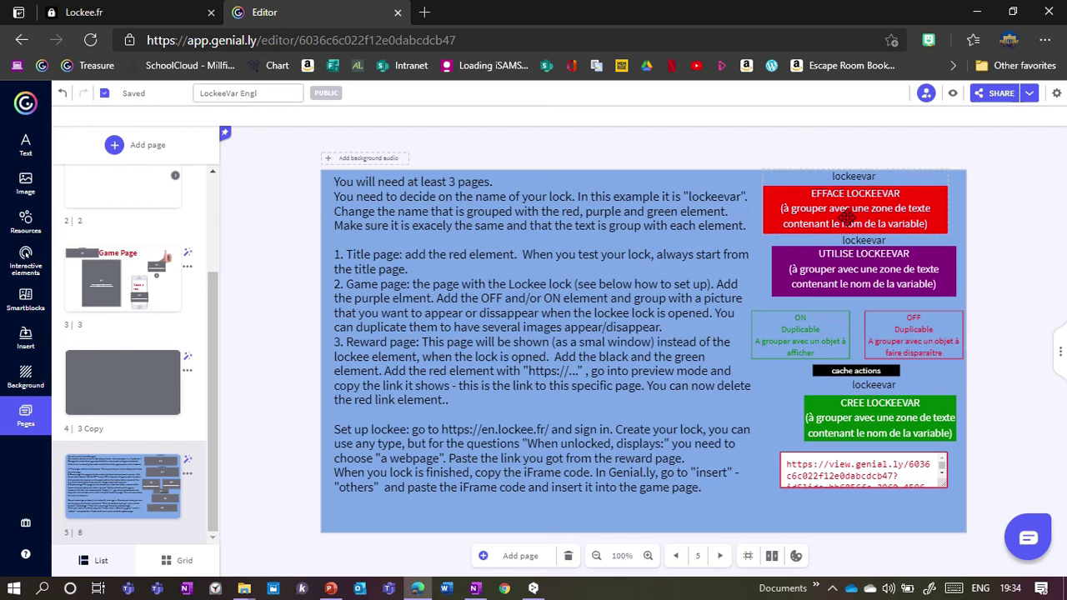
{"action": "left_click_drag", "start_coordinate": [848, 217], "coordinate": [865, 213]}
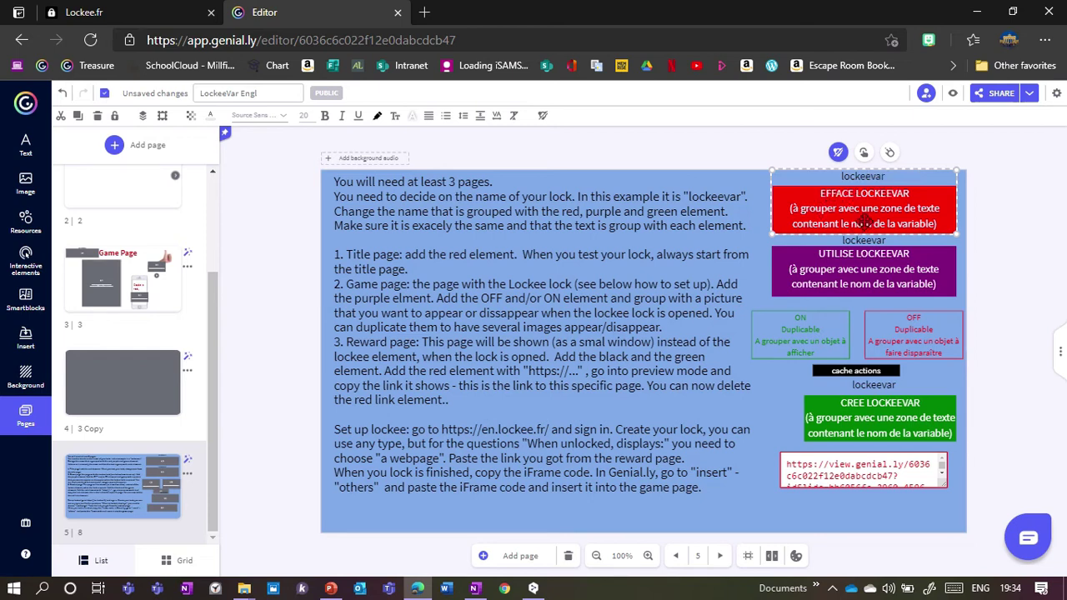
{"action": "left_click", "coordinate": [875, 282]}
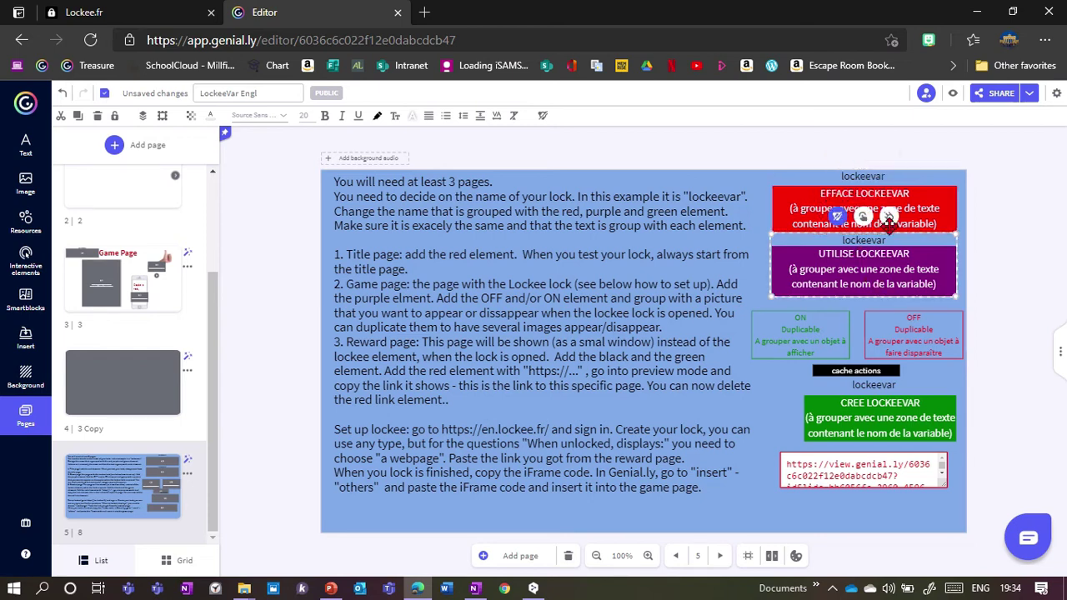
{"action": "left_click", "coordinate": [901, 422]}
{"action": "left_click", "coordinate": [888, 280]}
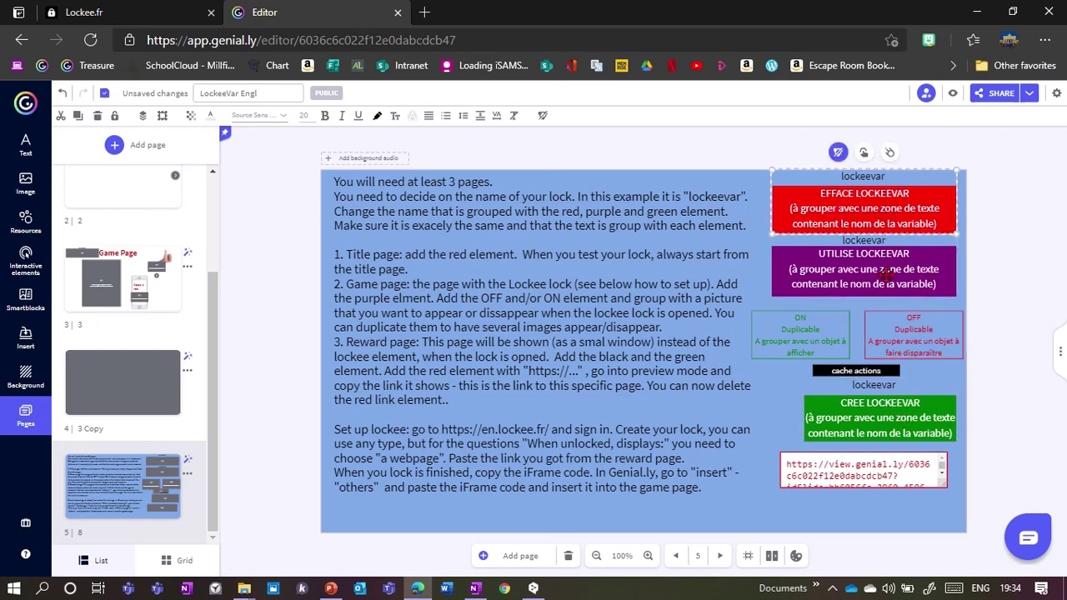
{"action": "left_click", "coordinate": [875, 423]}
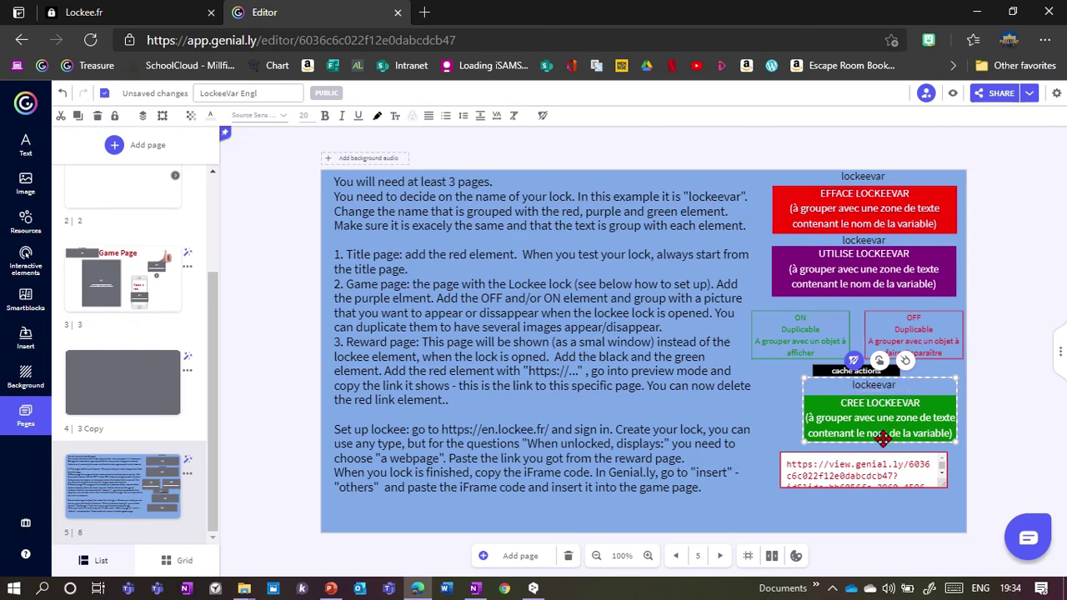
- On page 5, change the name label of the red, purple and green elements to "digital" and centre the green element beneath the others
{"action": "left_click", "coordinate": [871, 208]}
{"action": "double_click", "coordinate": [864, 176]}
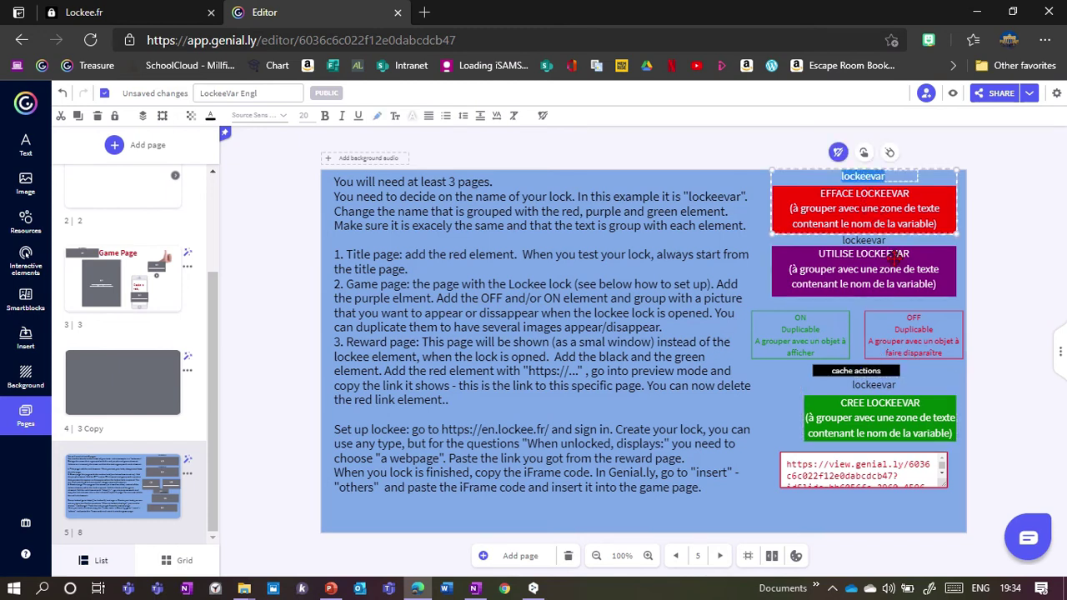
{"action": "type", "text": "digital"}
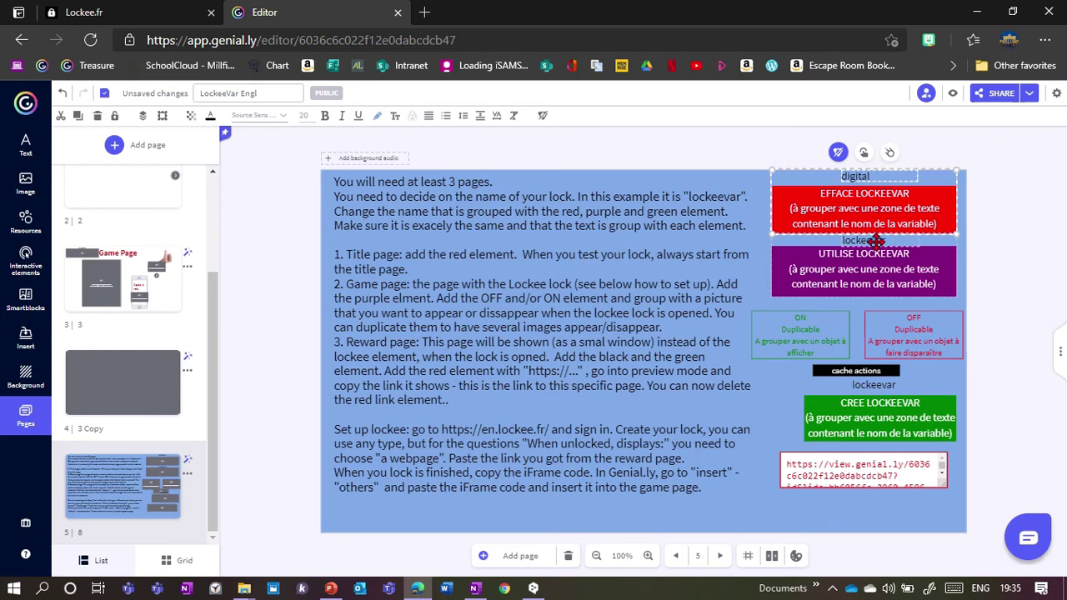
{"action": "double_click", "coordinate": [871, 240]}
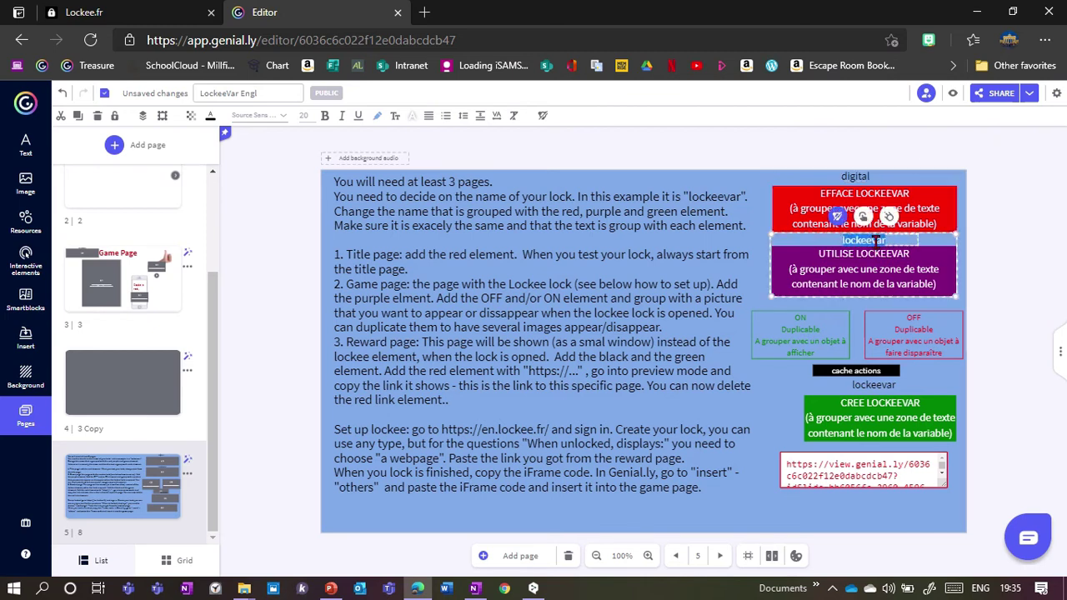
{"action": "type", "text": "digital"}
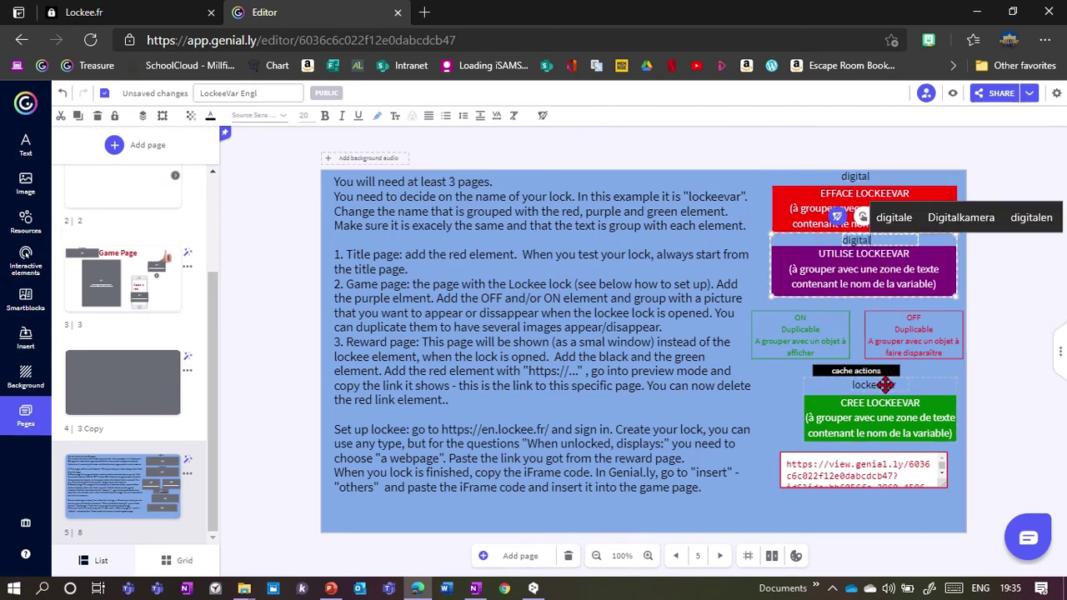
{"action": "double_click", "coordinate": [886, 384]}
{"action": "type", "text": "digital"}
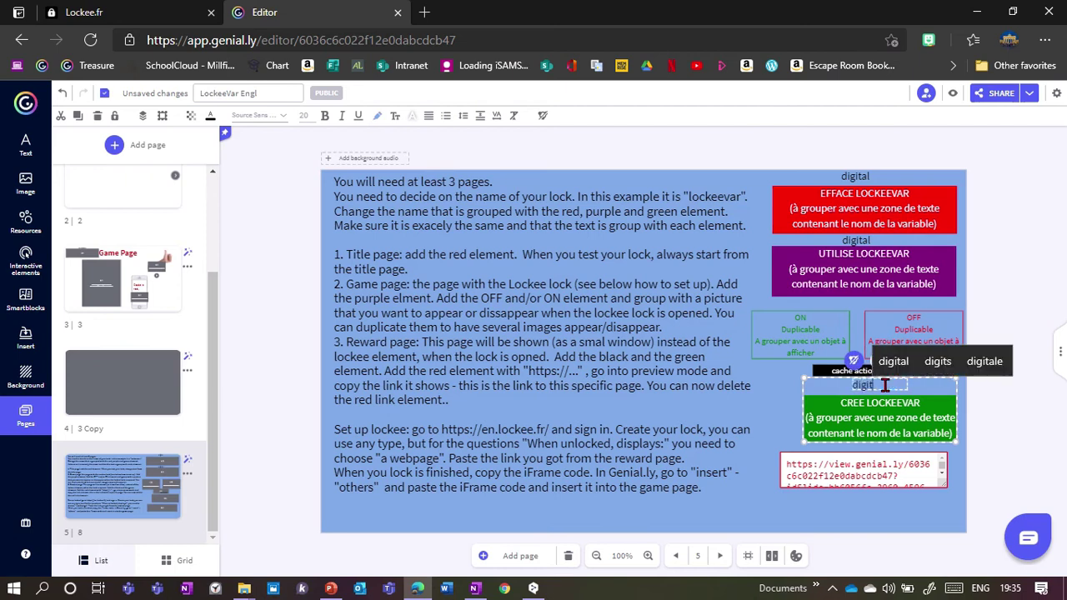
{"action": "left_click", "coordinate": [892, 432]}
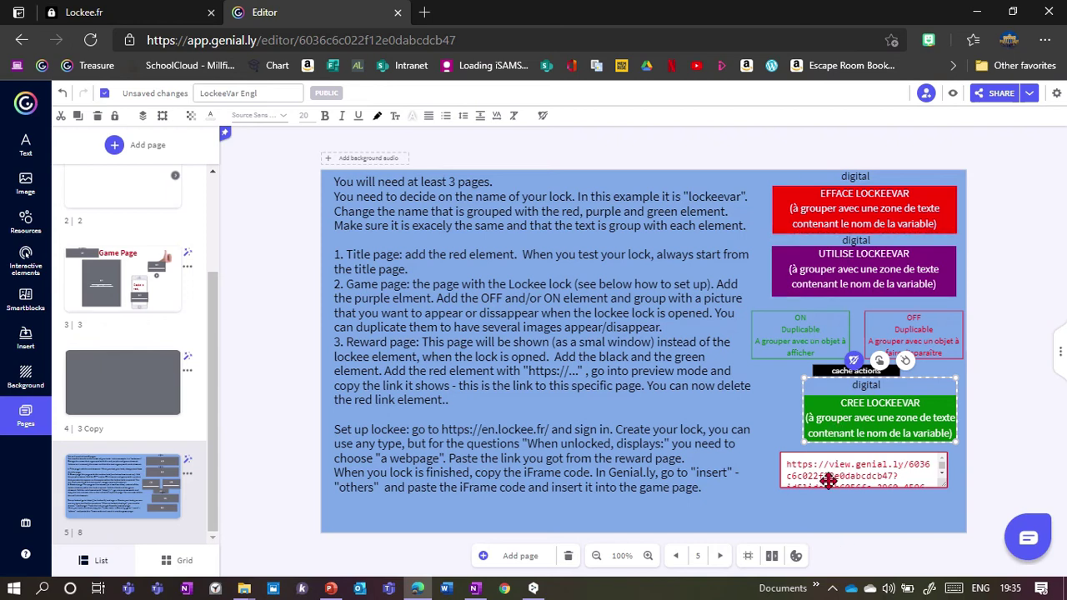
{"action": "left_click_drag", "start_coordinate": [861, 428], "coordinate": [846, 427]}
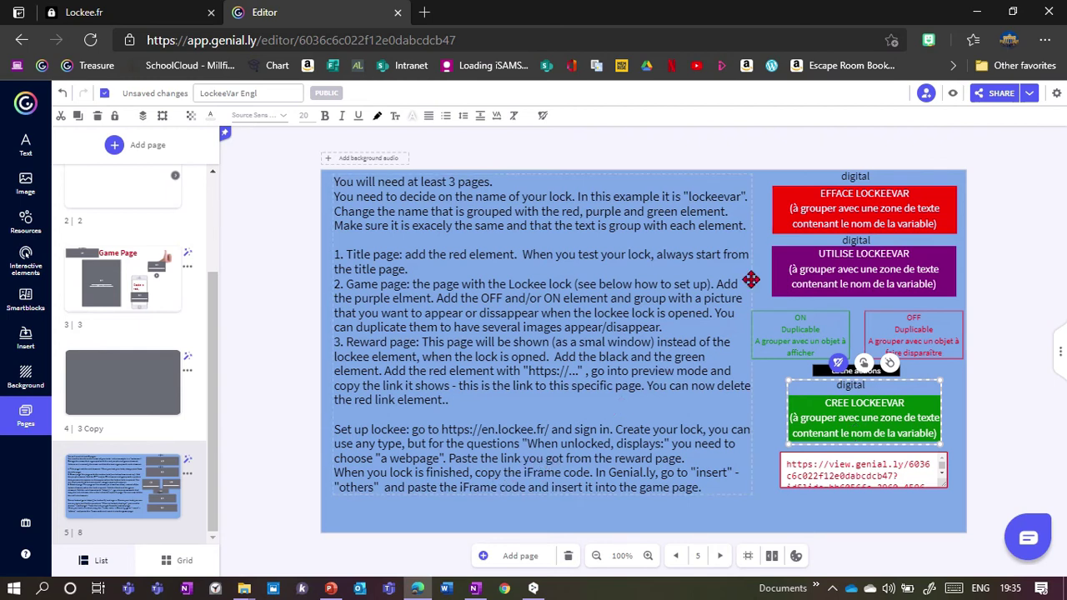
- Open page 2, the Title Page, select its red EFFACE LOCKEEVAR element, and check the page in preview
{"action": "left_click", "coordinate": [832, 214]}
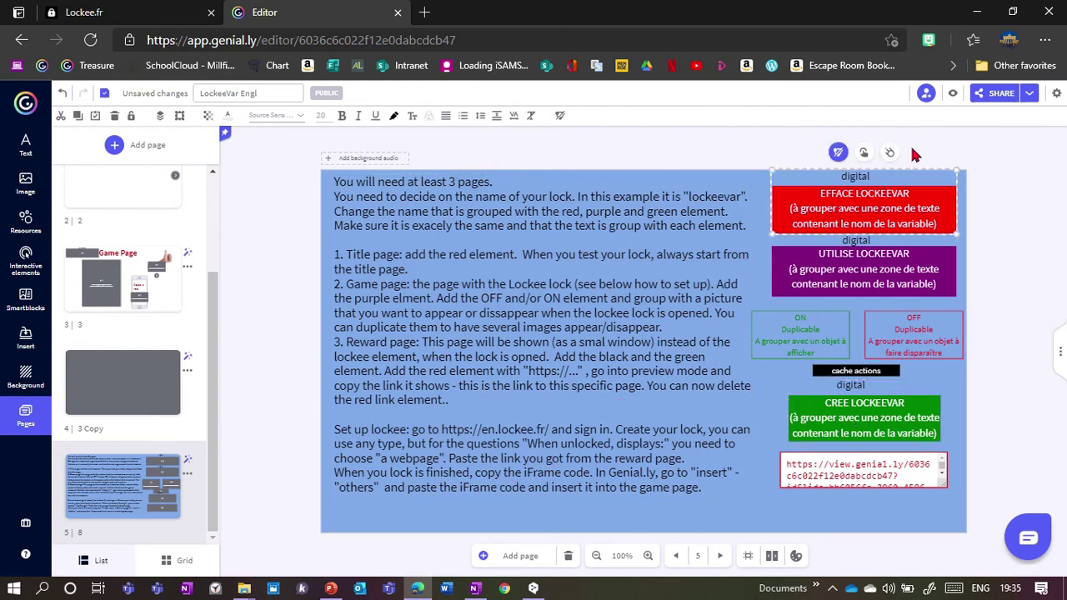
{"action": "scroll", "coordinate": [147, 331], "scroll_direction": "up", "scroll_amount": 2}
{"action": "left_click", "coordinate": [144, 332]}
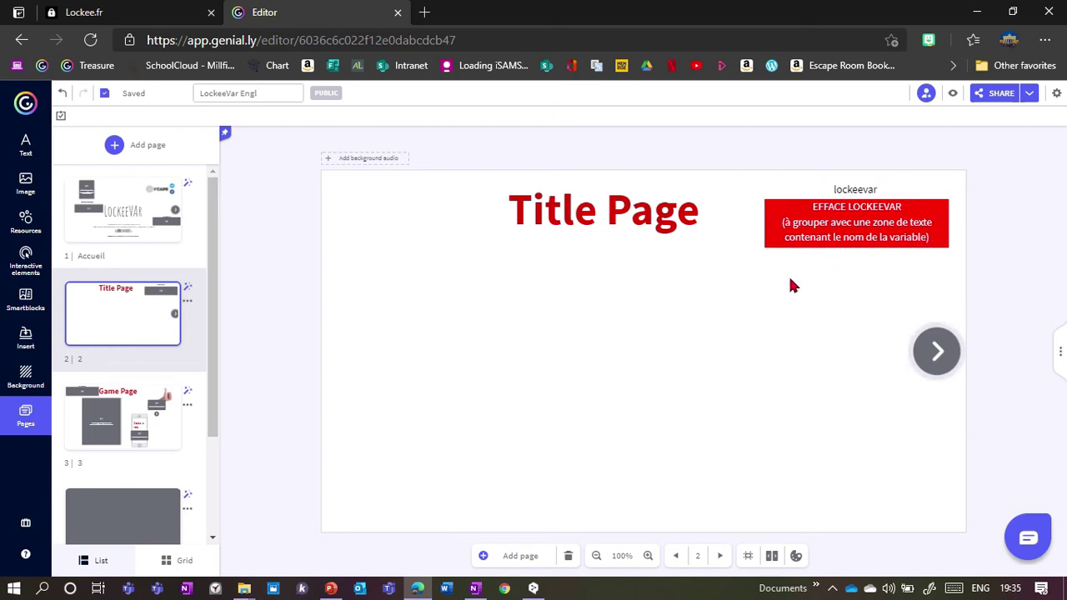
{"action": "left_click", "coordinate": [830, 226]}
{"action": "left_click", "coordinate": [952, 94]}
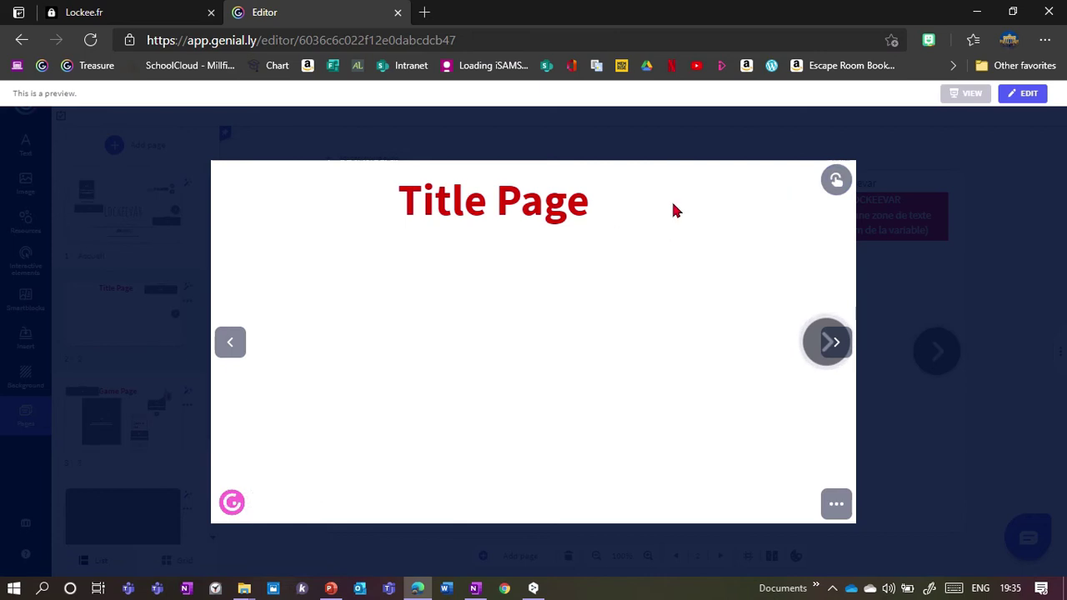
{"action": "left_click", "coordinate": [900, 289]}
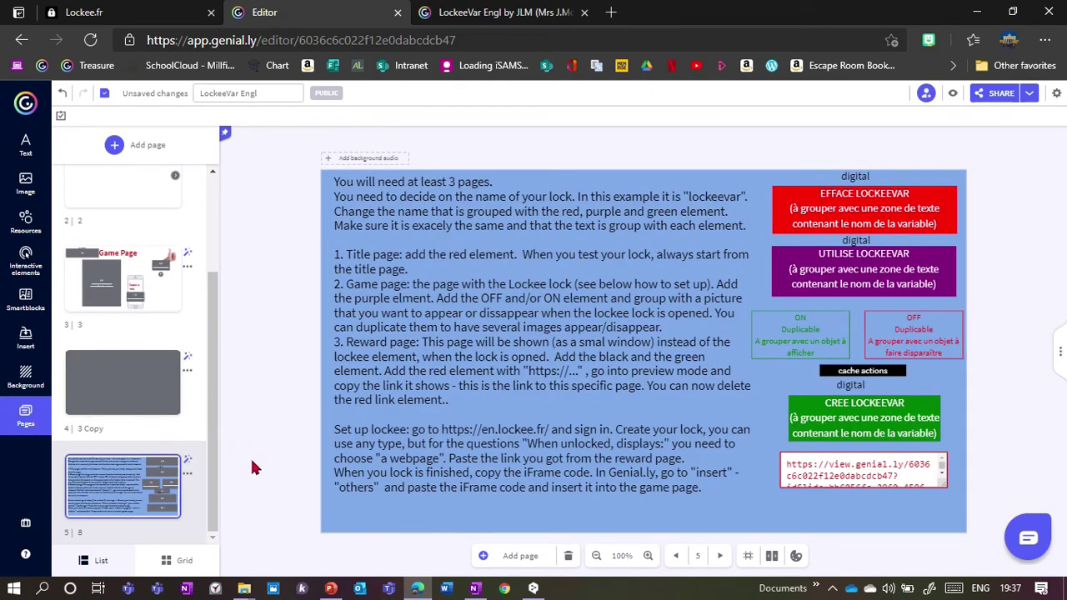
- Select the ON, OFF and purple elements together on page 5, and examine the thumbs-up group on the Game Page
{"action": "left_click", "coordinate": [800, 343]}
{"action": "left_click", "coordinate": [939, 331], "text": "shift"}
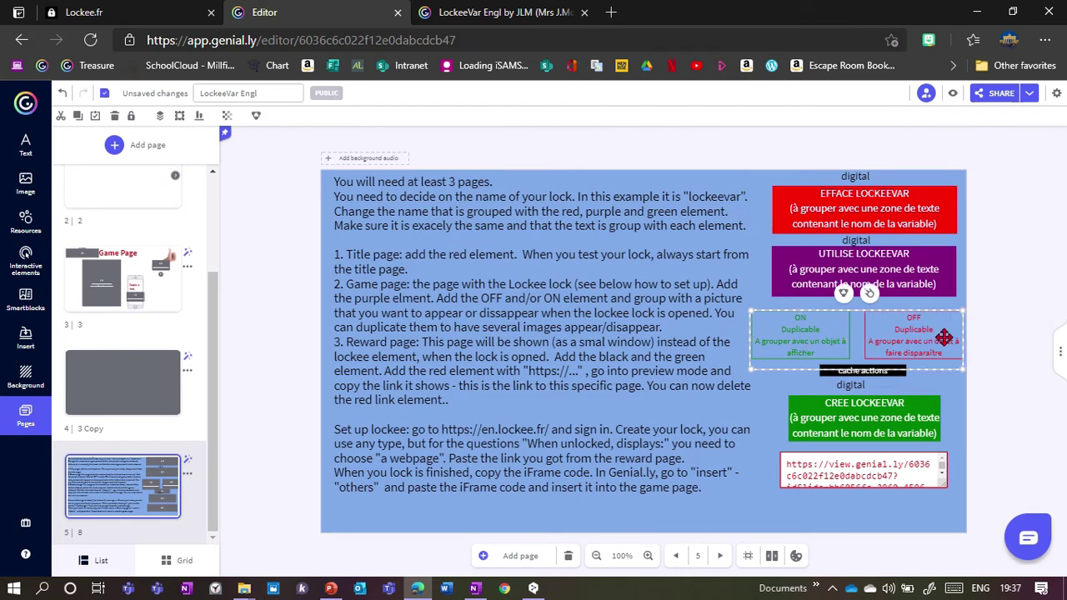
{"action": "left_click", "coordinate": [903, 287], "text": "shift"}
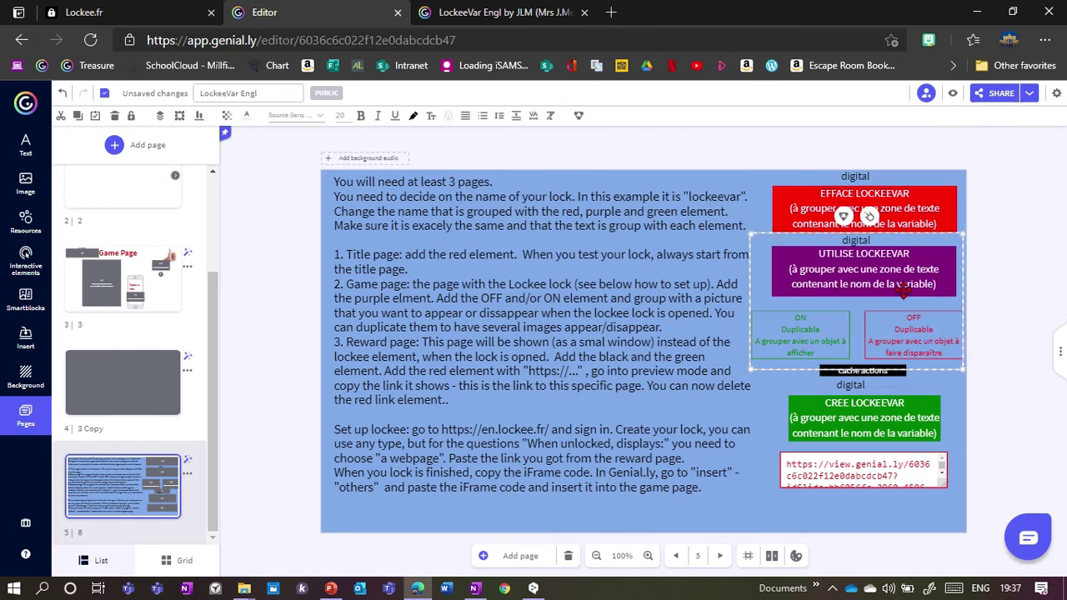
{"action": "scroll", "coordinate": [143, 386], "scroll_direction": "up", "scroll_amount": 3}
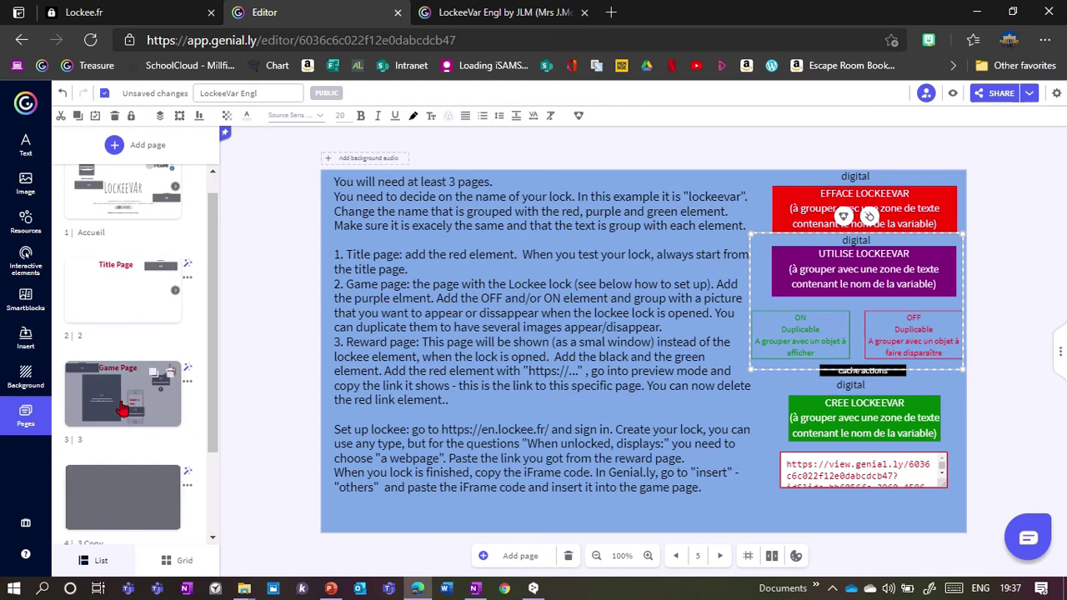
{"action": "left_click", "coordinate": [122, 408]}
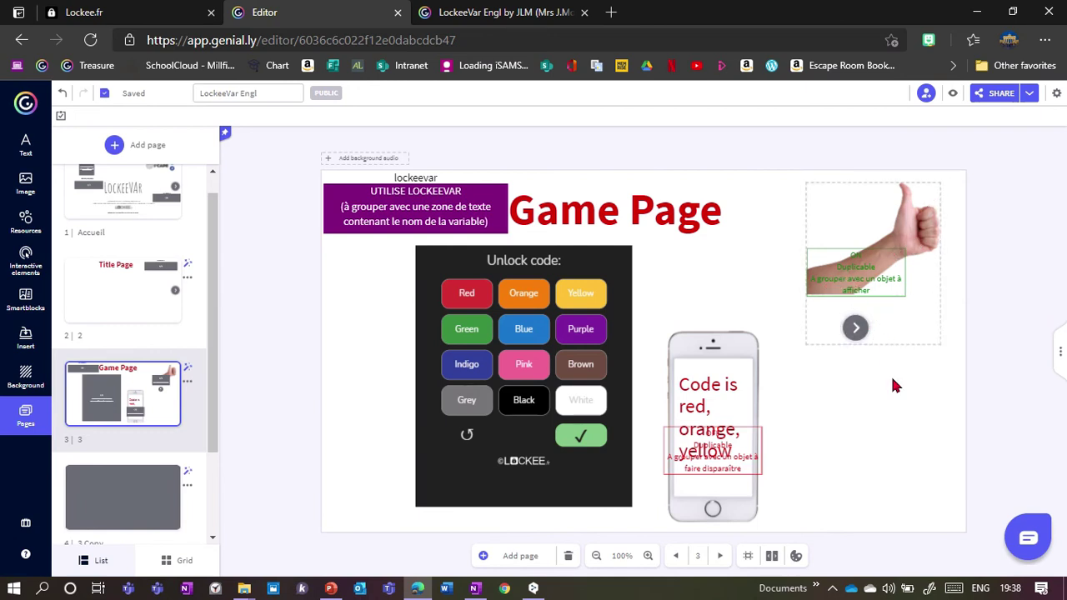
{"action": "left_click", "coordinate": [873, 319]}
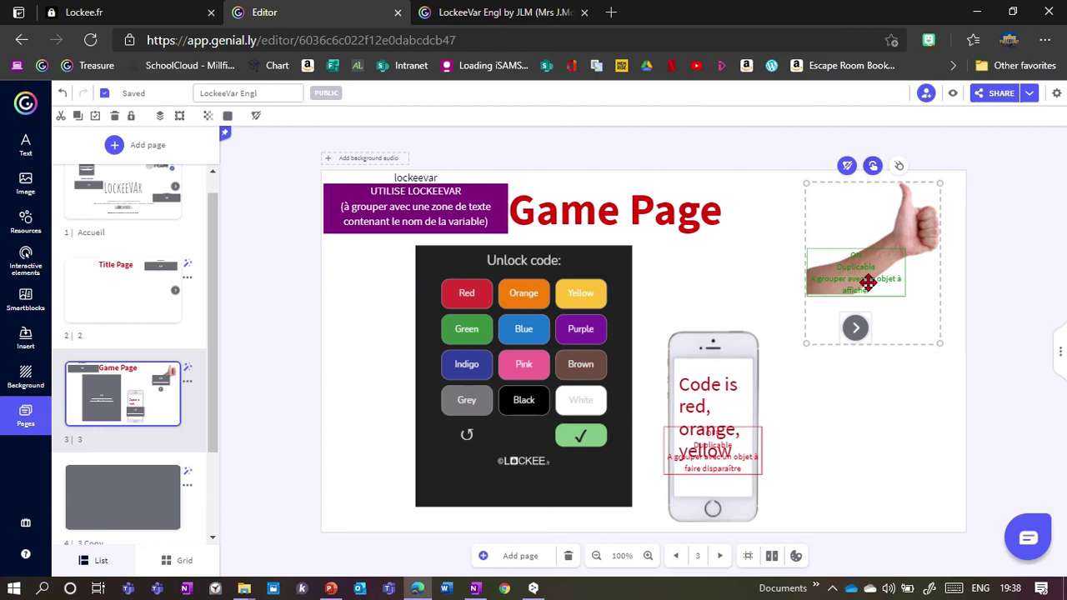
{"action": "left_click", "coordinate": [847, 471]}
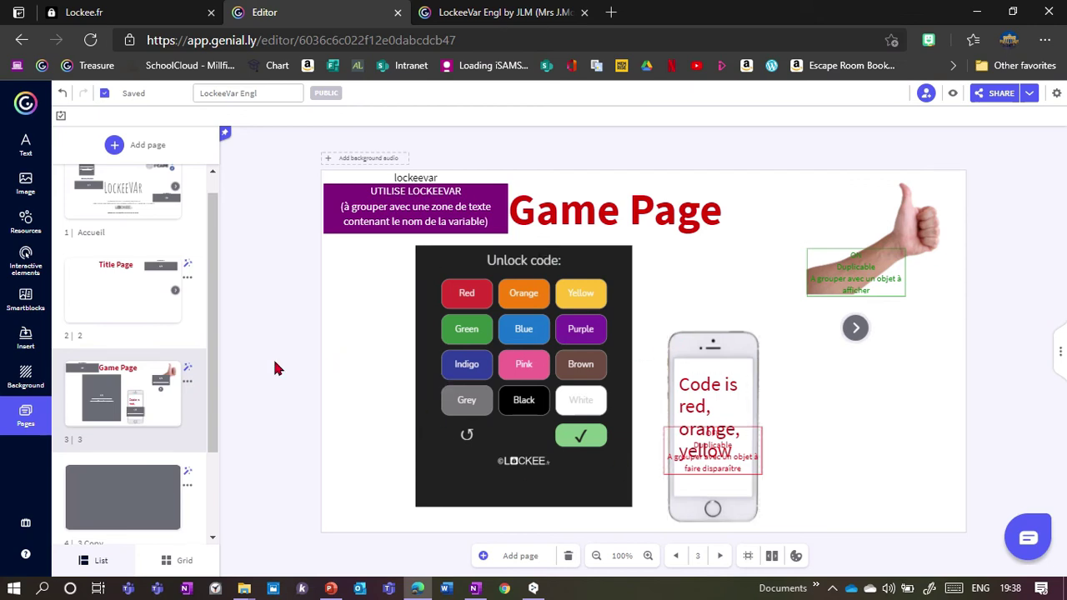
- On page 4, the Reward Page, delete the grey cover, the thin vertical line and the puppet picture
{"action": "scroll", "coordinate": [146, 406], "scroll_direction": "down", "scroll_amount": 1}
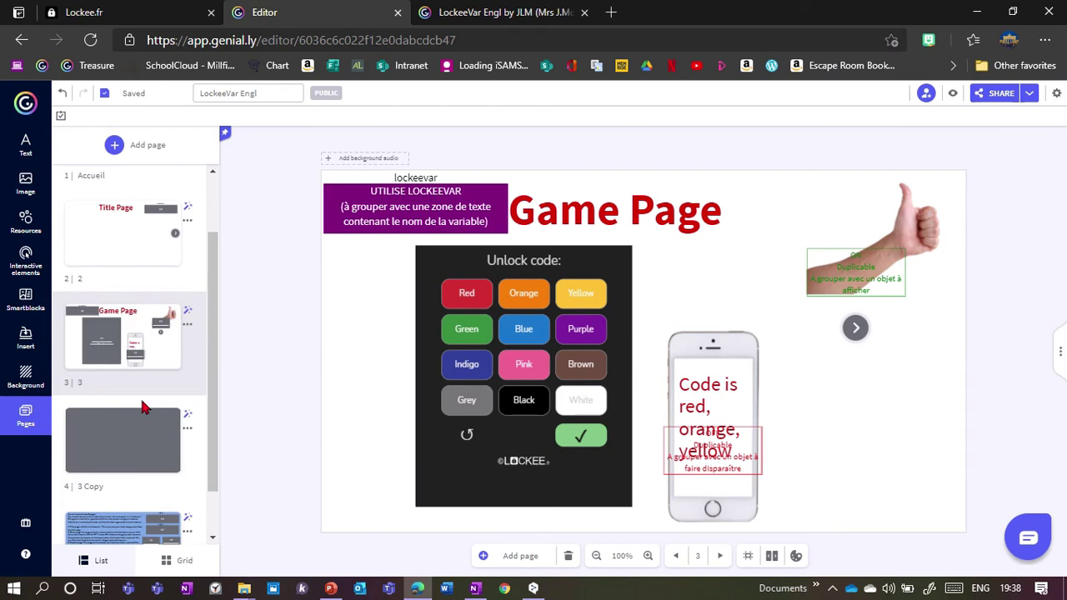
{"action": "scroll", "coordinate": [142, 406], "scroll_direction": "down", "scroll_amount": 1}
{"action": "left_click", "coordinate": [111, 403]}
{"action": "left_click", "coordinate": [455, 368]}
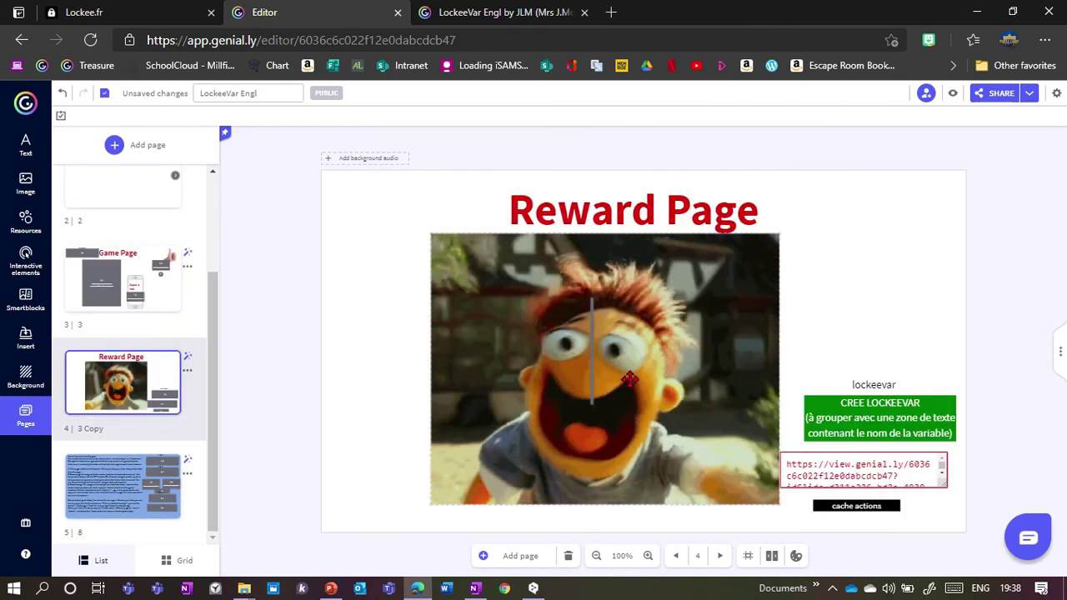
{"action": "left_click", "coordinate": [589, 367]}
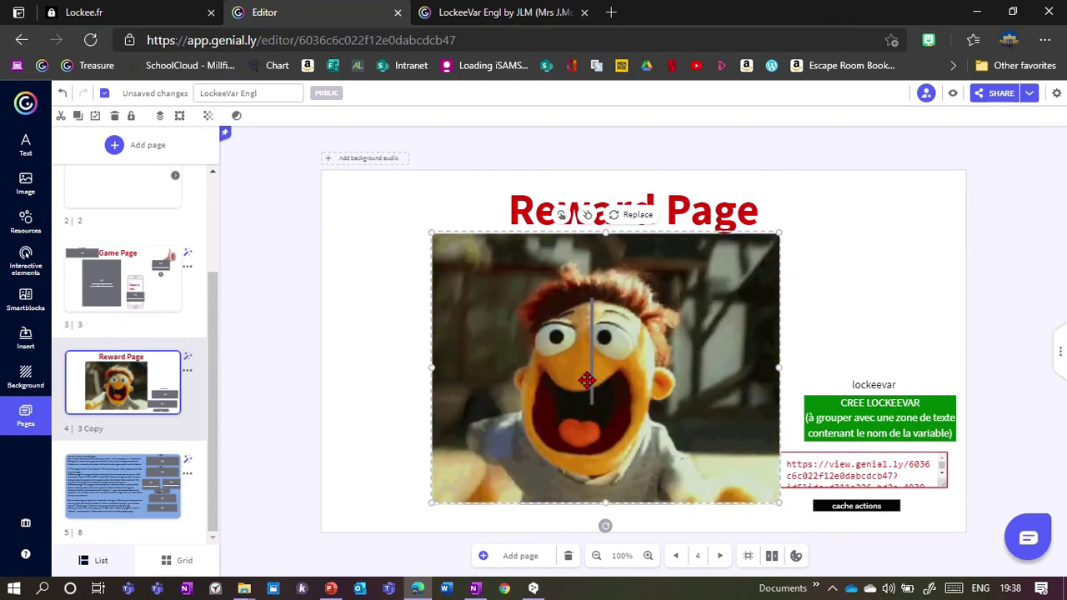
{"action": "left_click_drag", "start_coordinate": [589, 381], "coordinate": [592, 401]}
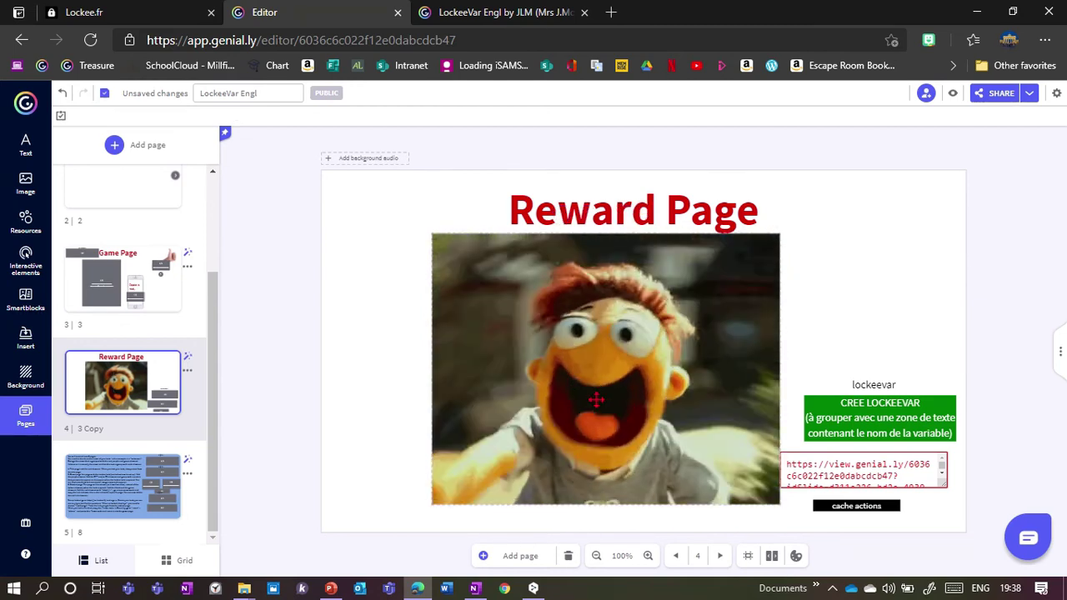
{"action": "key", "text": "Delete"}
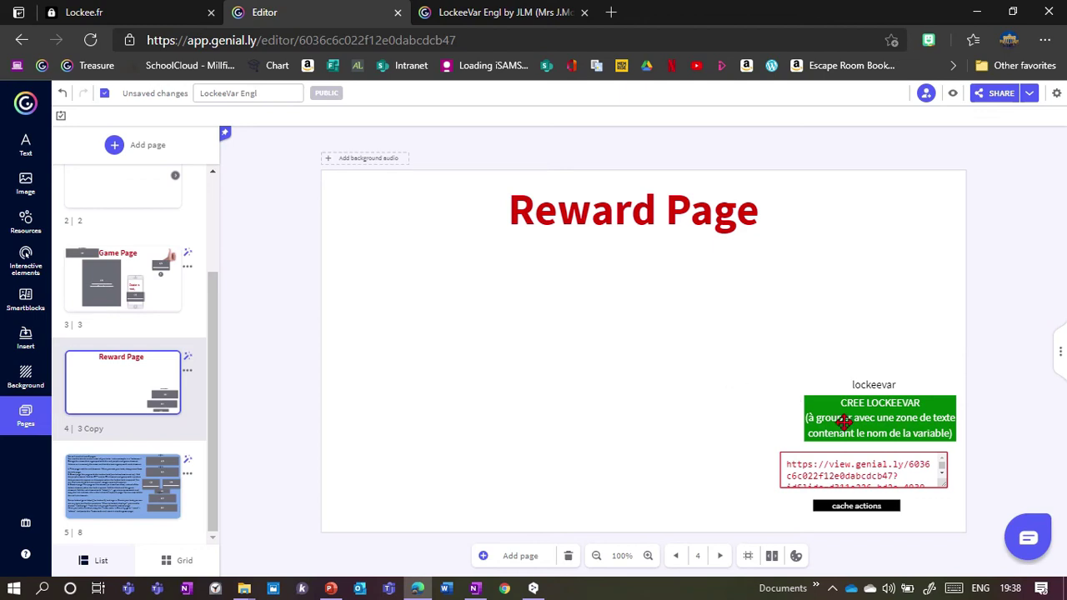
- Move the green CREE LOCKEEVAR element up against the page's right edge and place the black cache actions element just beneath it
{"action": "left_click_drag", "start_coordinate": [846, 423], "coordinate": [838, 373]}
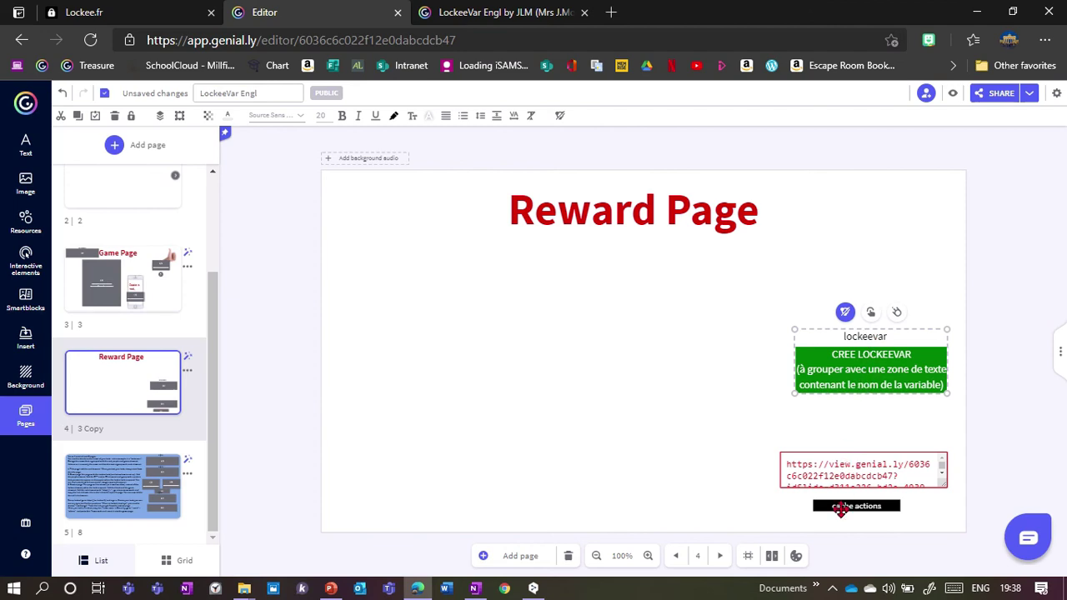
{"action": "left_click_drag", "start_coordinate": [837, 512], "coordinate": [875, 425]}
{"action": "left_click_drag", "start_coordinate": [856, 369], "coordinate": [875, 367]}
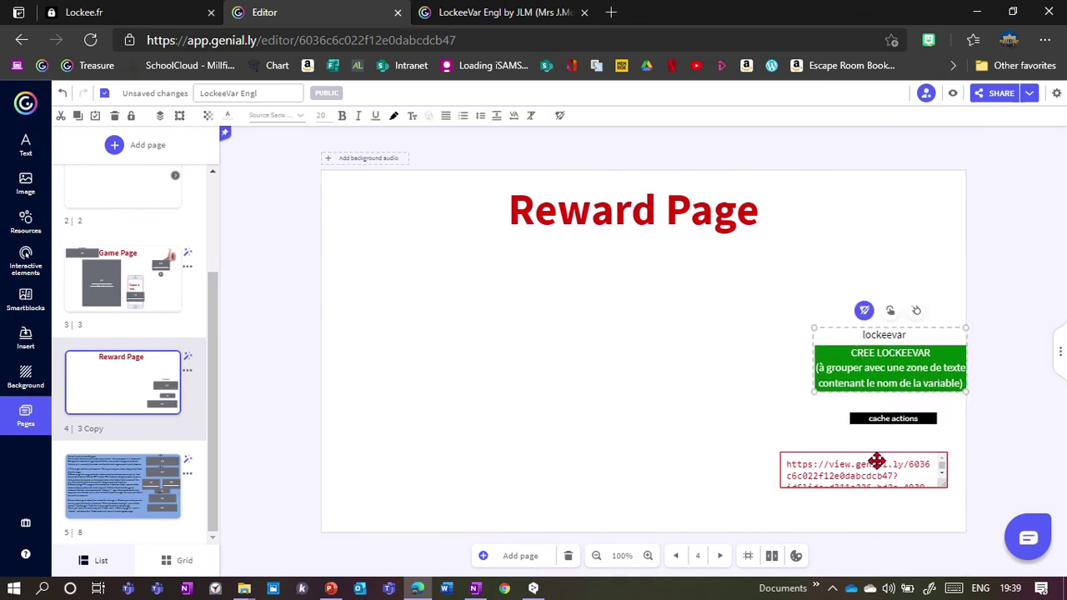
- Enlarge the red-bordered page link box slightly and position it below the cache actions element
{"action": "left_click", "coordinate": [887, 458]}
{"action": "left_click_drag", "start_coordinate": [949, 496], "coordinate": [955, 519]}
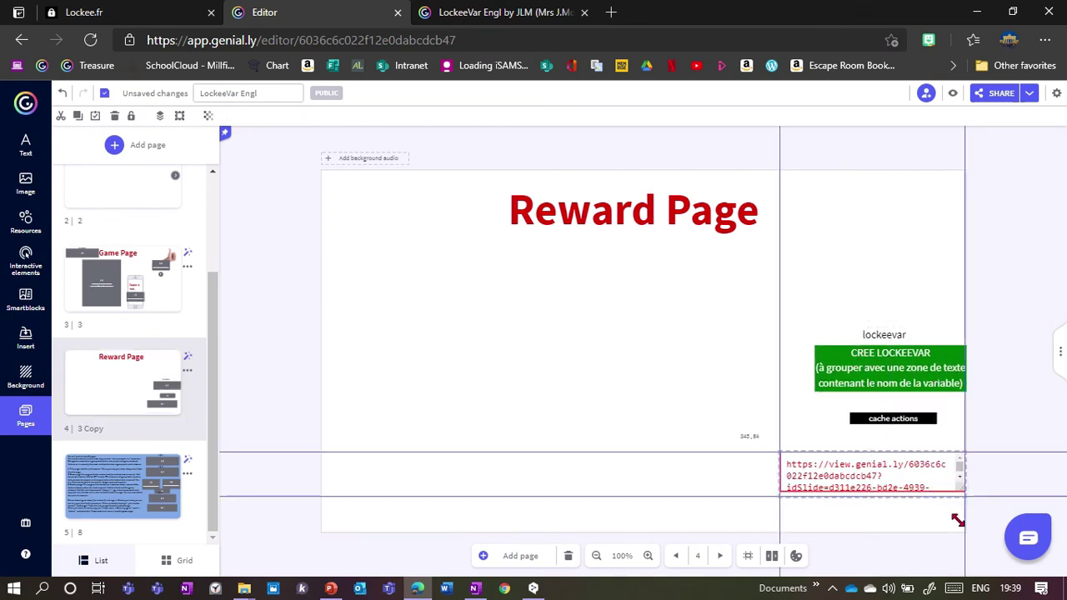
{"action": "left_click_drag", "start_coordinate": [878, 474], "coordinate": [813, 472]}
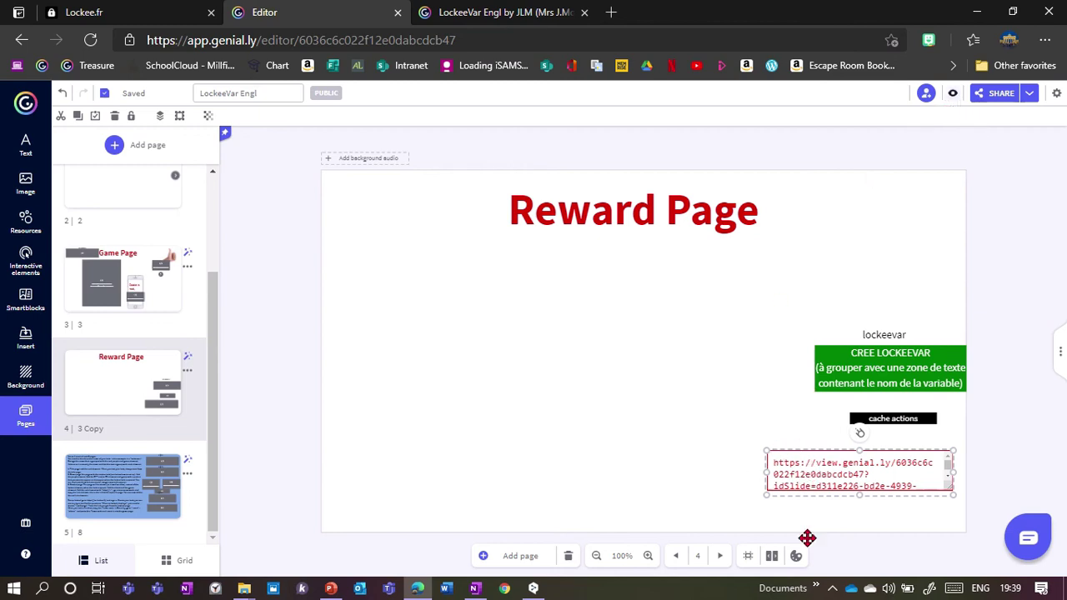
{"action": "mouse_move", "coordinate": [812, 466]}
{"action": "left_mouse_down"}
{"action": "mouse_move", "coordinate": [812, 483]}
{"action": "mouse_move", "coordinate": [805, 476]}
{"action": "left_mouse_up"}
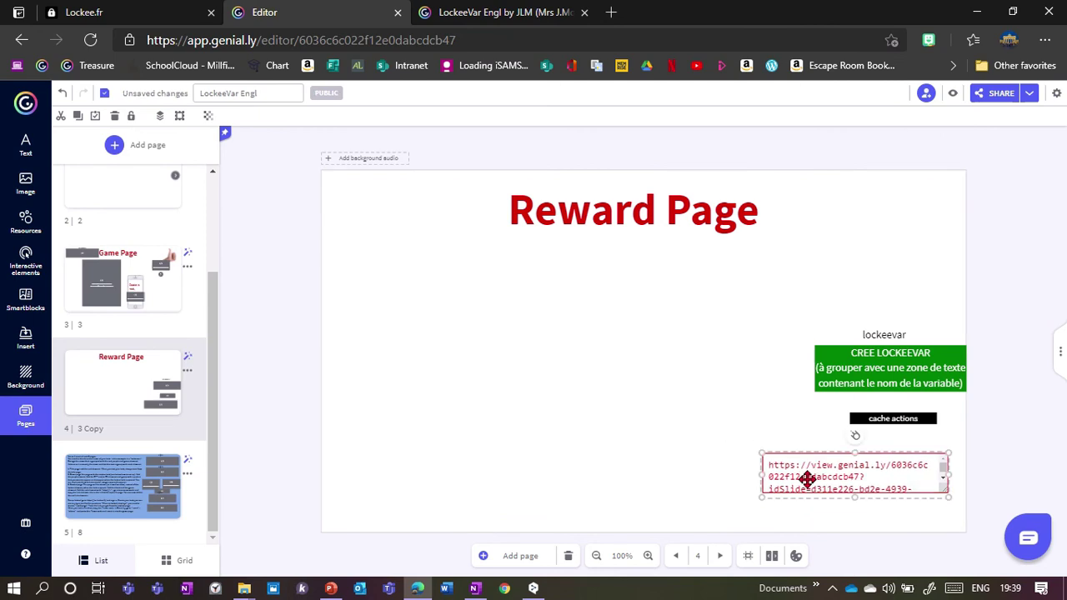
- Preview the Reward Page, copy the full page link shown in its link box, and close the preview
{"action": "left_click", "coordinate": [952, 93]}
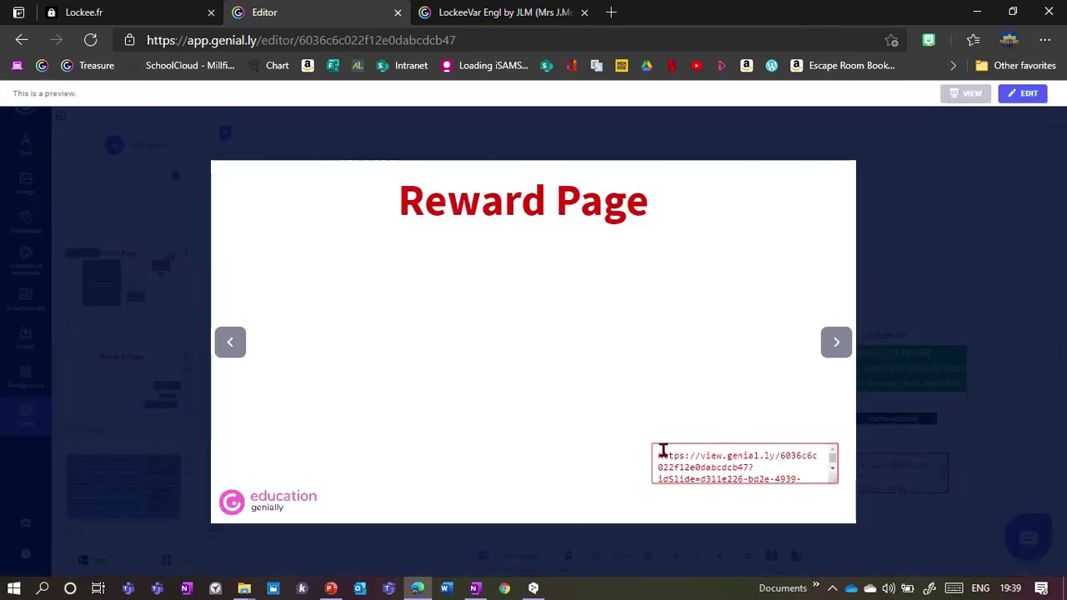
{"action": "left_click_drag", "start_coordinate": [658, 450], "coordinate": [816, 518]}
{"action": "key", "text": "ctrl+c"}
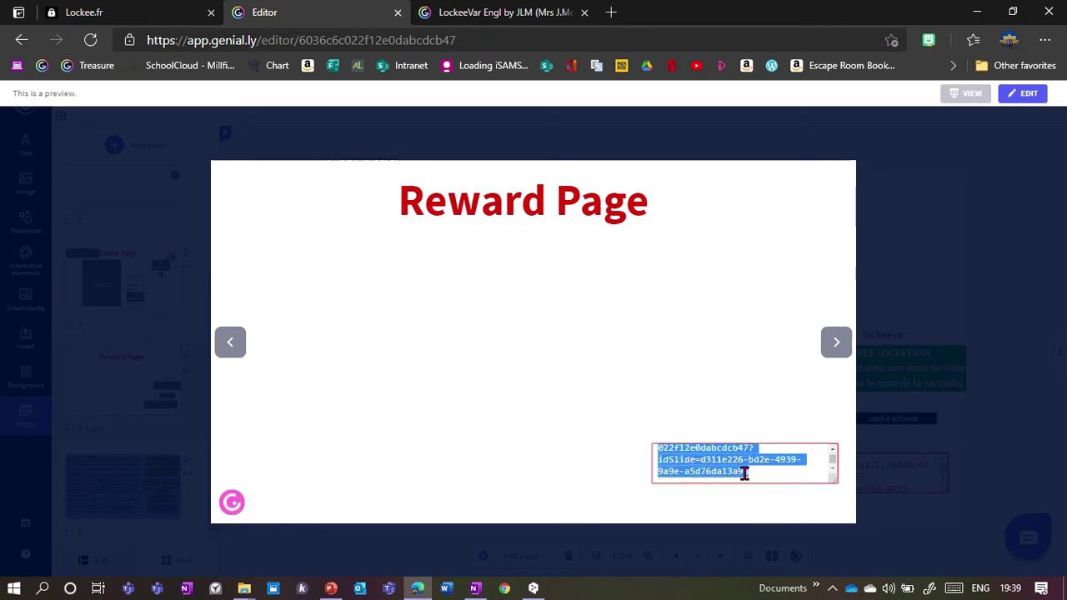
{"action": "left_click", "coordinate": [880, 482]}
- Open the copied Reward Page link in a new browser tab to test it
{"action": "key", "text": "ctrl+t"}
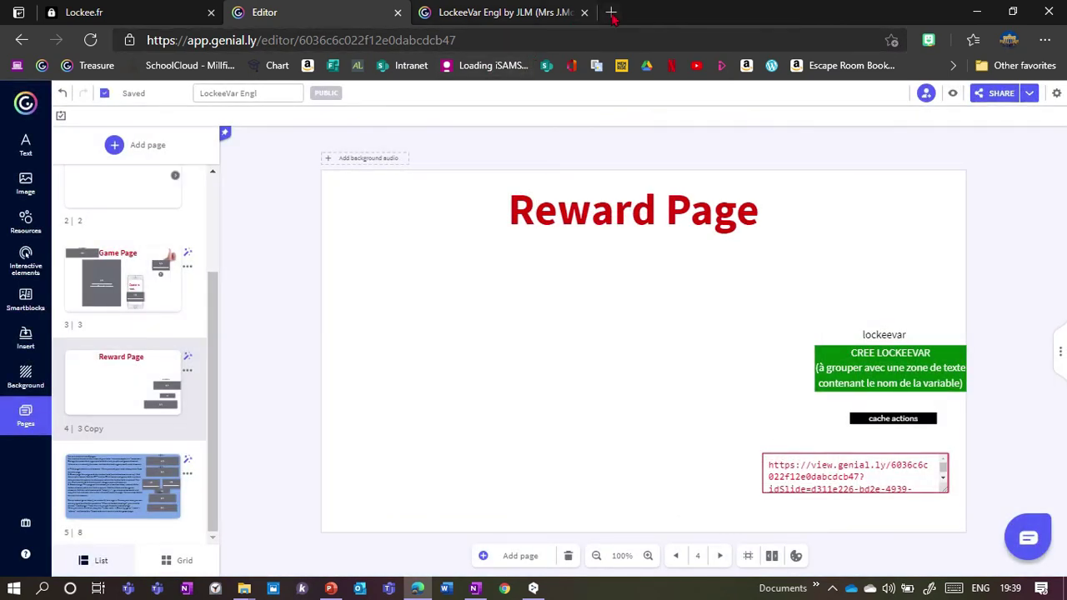
{"action": "key", "text": "ctrl+v"}
{"action": "key", "text": "Return"}
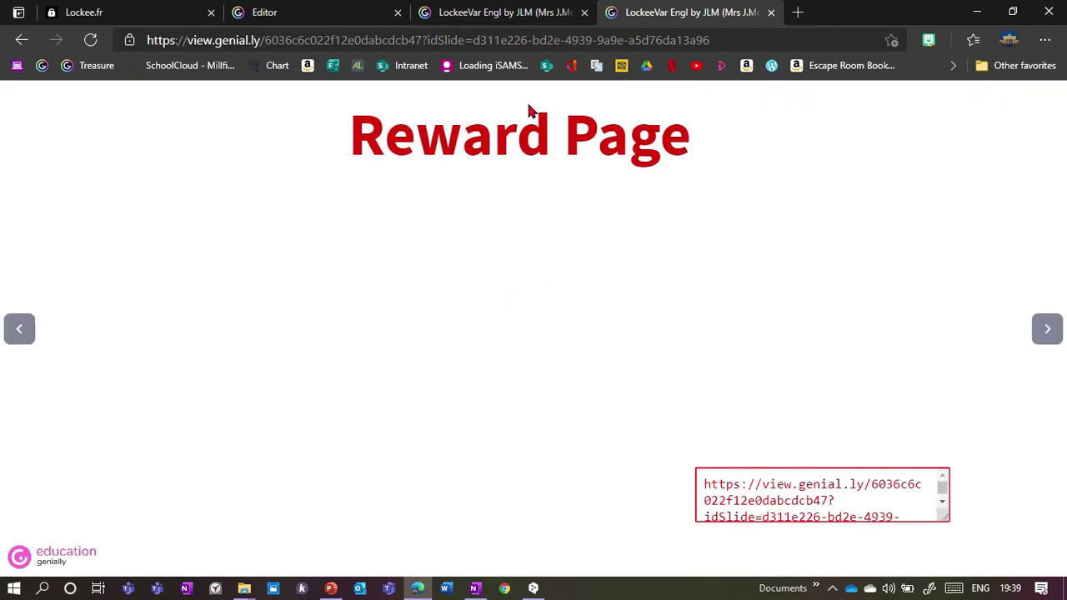
- Return to the Genially editor and delete the red-bordered page link box from the Reward Page
{"action": "left_click", "coordinate": [329, 14]}
{"action": "left_click", "coordinate": [796, 474]}
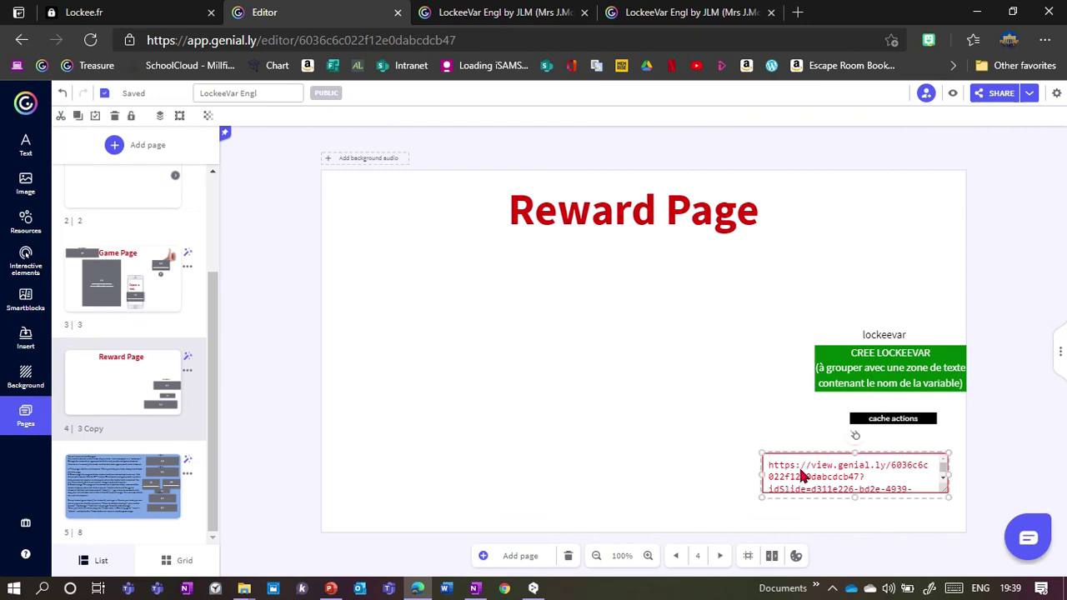
{"action": "key", "text": "Delete"}
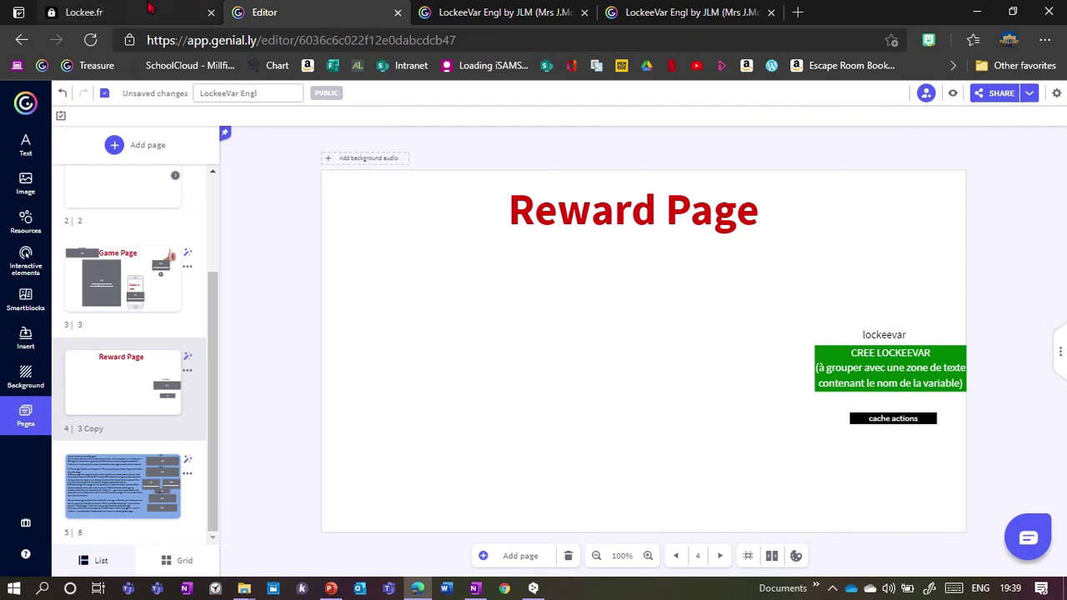
- Switch to Lockee.fr, edit the Test lock keeping its name, digital type and code, and choose a webpage as the unlocked content
{"action": "left_click", "coordinate": [83, 12]}
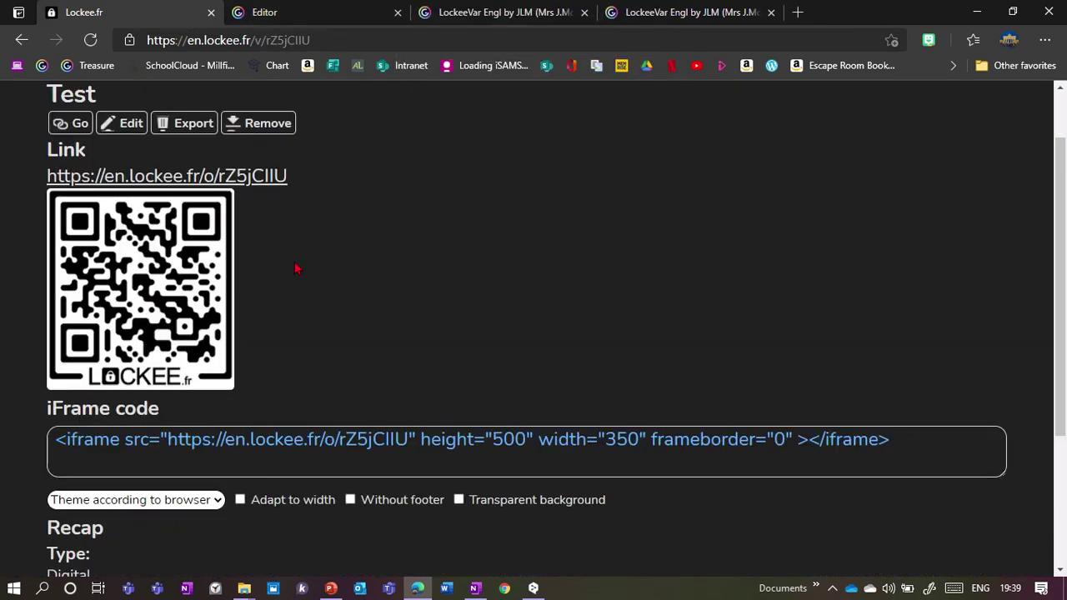
{"action": "left_click", "coordinate": [105, 128]}
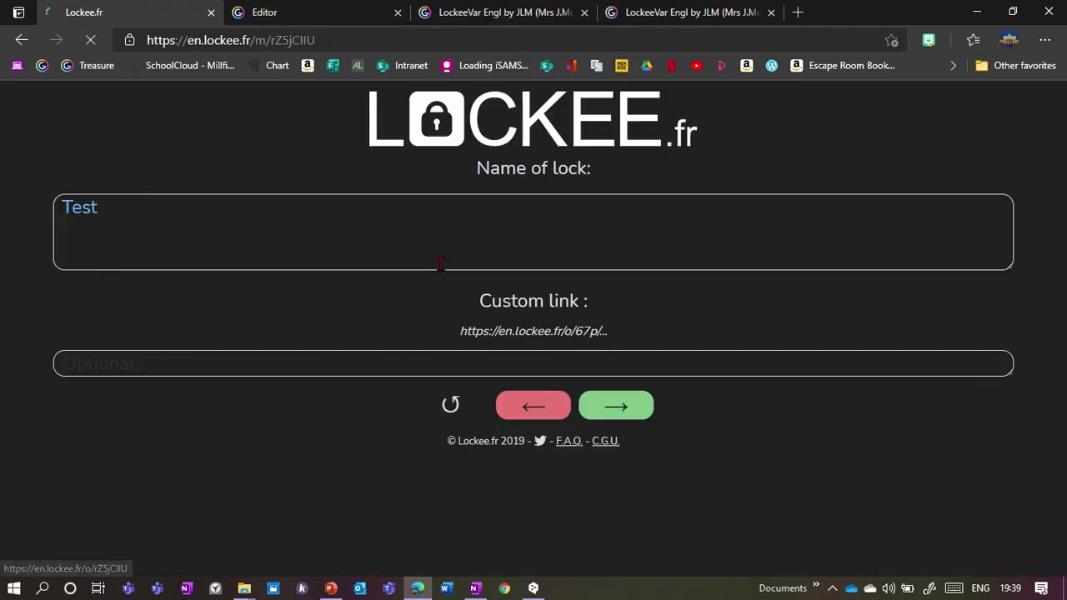
{"action": "left_click", "coordinate": [617, 405]}
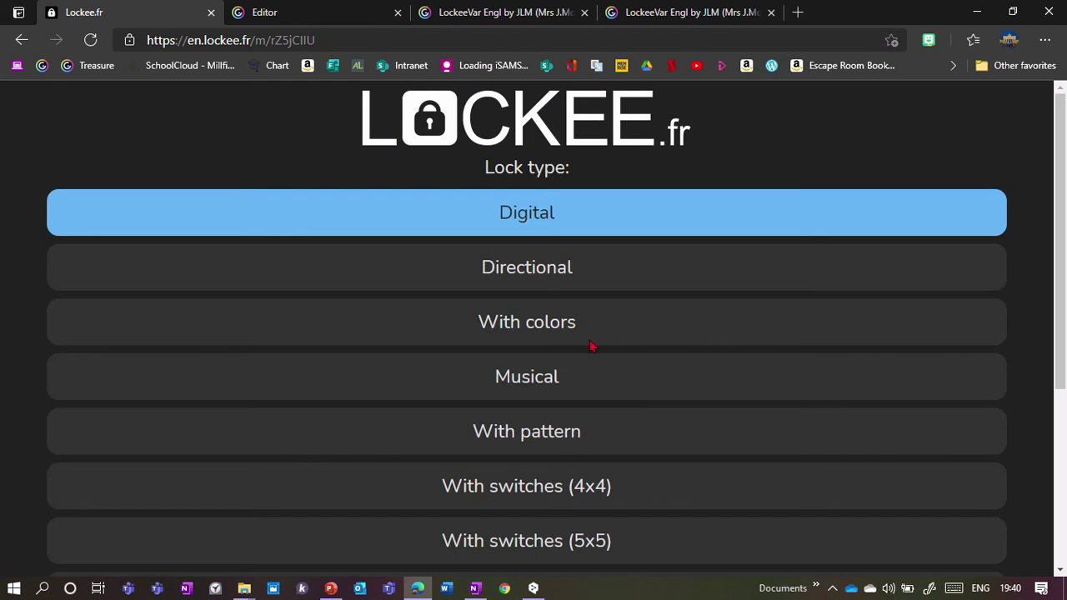
{"action": "scroll", "coordinate": [593, 345], "scroll_direction": "down", "scroll_amount": 4}
{"action": "left_click", "coordinate": [617, 525]}
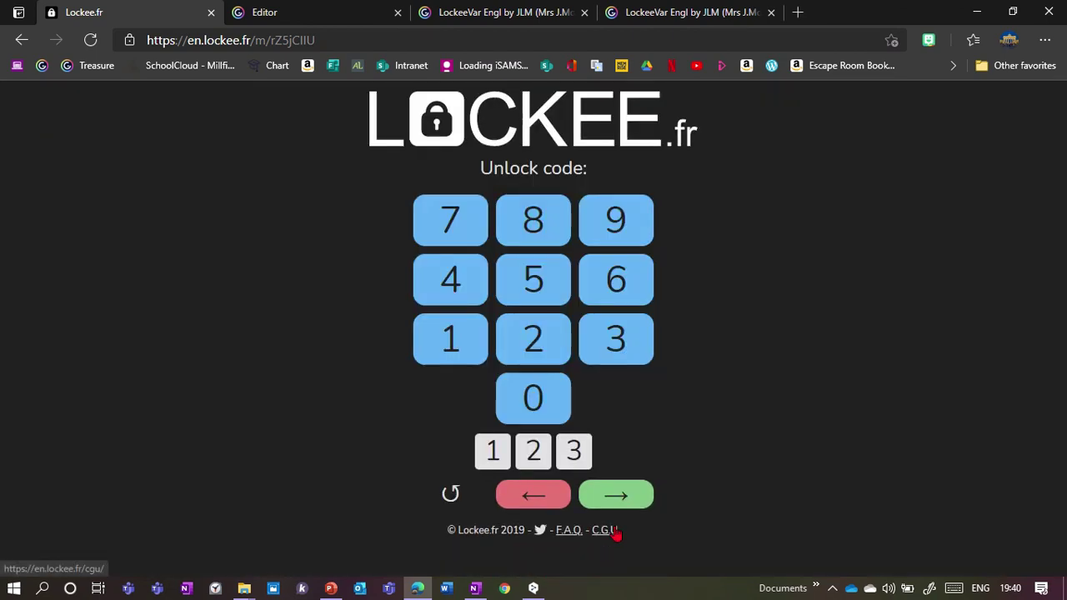
{"action": "left_click", "coordinate": [617, 497]}
{"action": "left_click", "coordinate": [565, 448]}
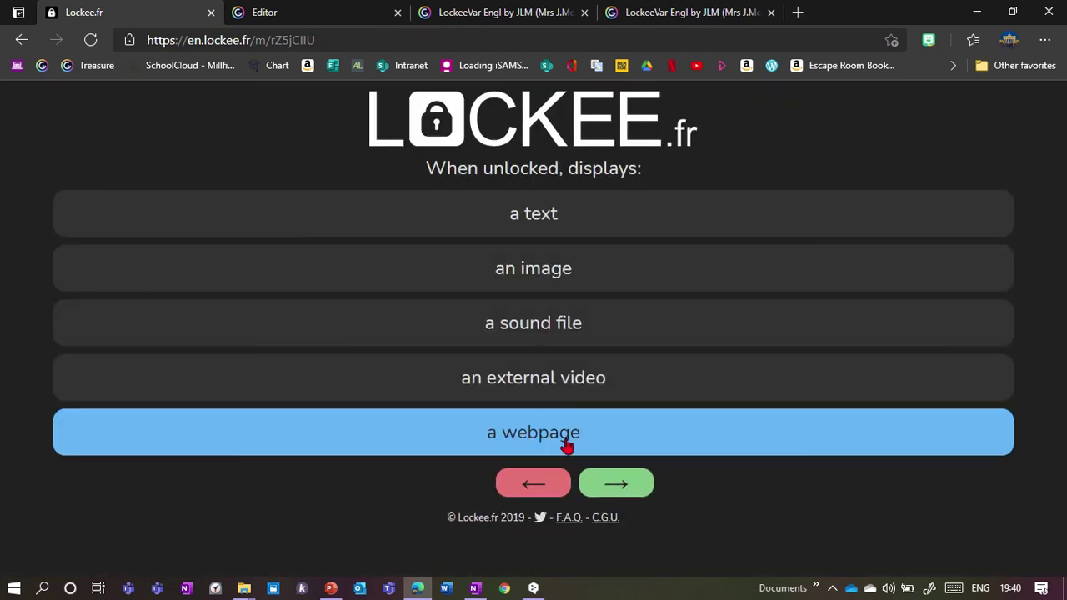
- Paste the copied Reward Page link as the lock's displayed page and save the lock
{"action": "left_click", "coordinate": [614, 484]}
{"action": "left_click", "coordinate": [498, 225]}
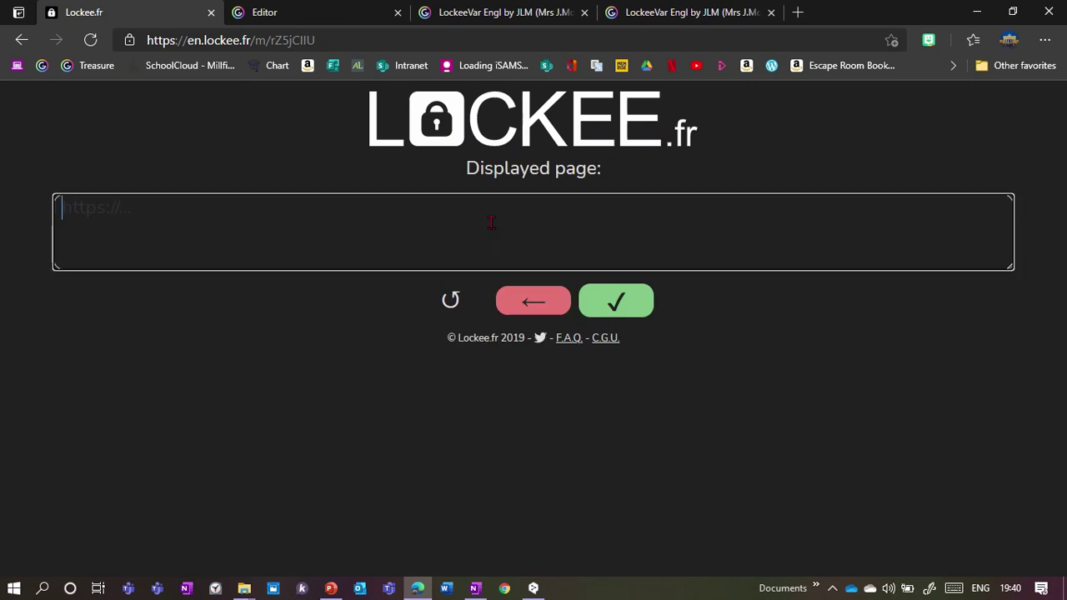
{"action": "key", "text": "ctrl+v"}
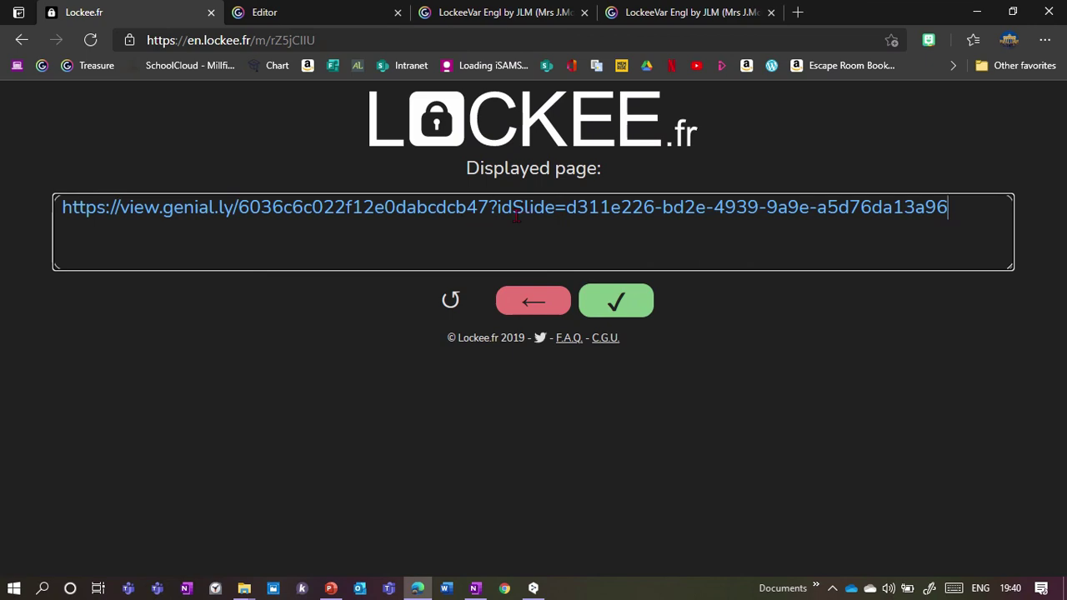
{"action": "left_click", "coordinate": [624, 303]}
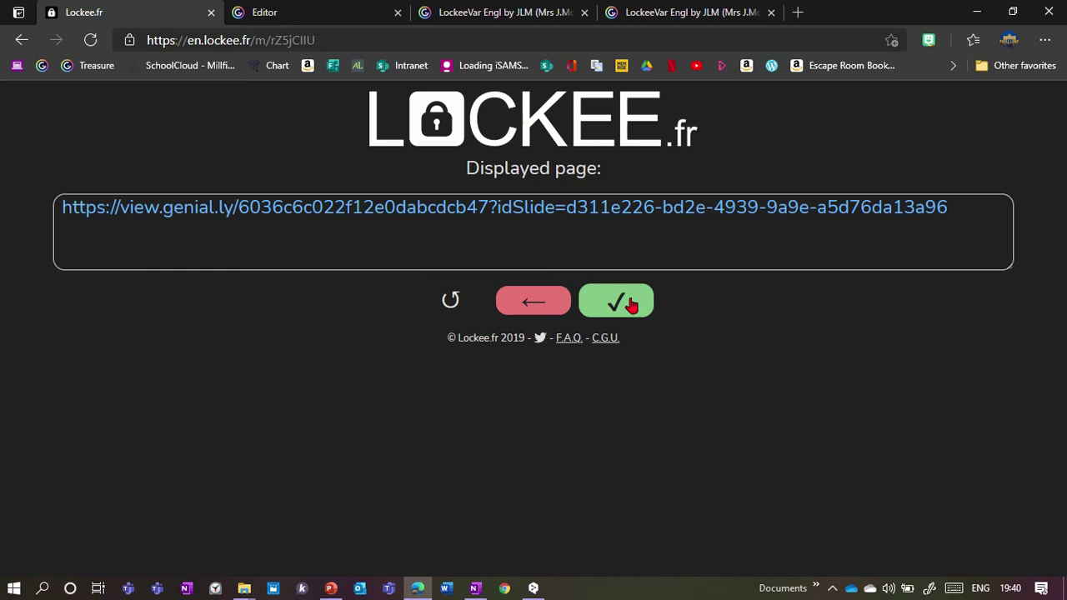
- Copy the updated lock's full iFrame code
{"action": "scroll", "coordinate": [631, 291], "scroll_direction": "down", "scroll_amount": 1}
{"action": "scroll", "coordinate": [631, 291], "scroll_direction": "down", "scroll_amount": 1}
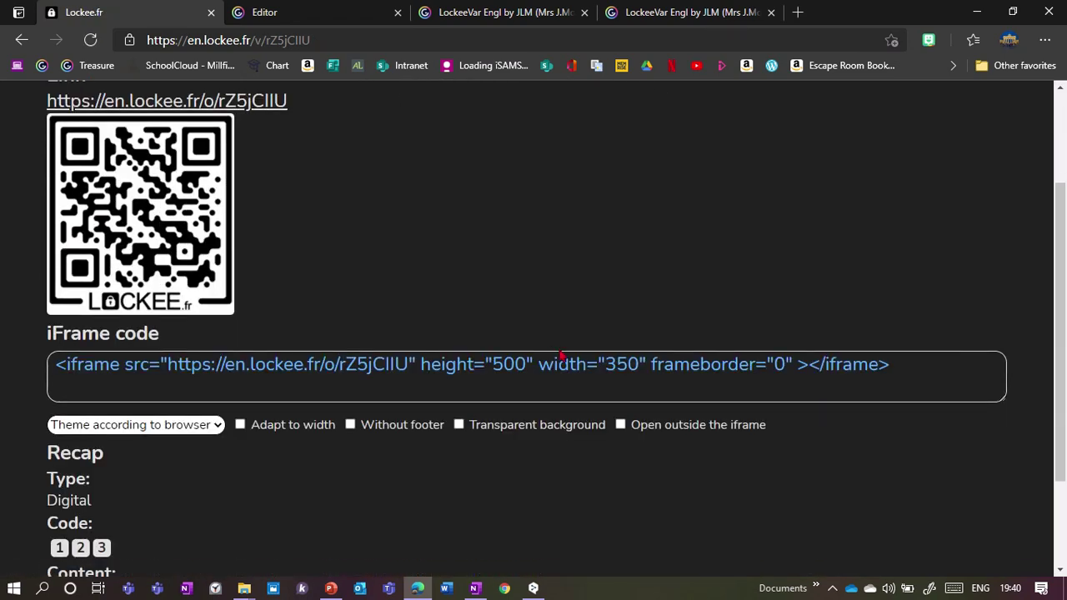
{"action": "left_click", "coordinate": [404, 374]}
{"action": "key", "text": "ctrl+c"}
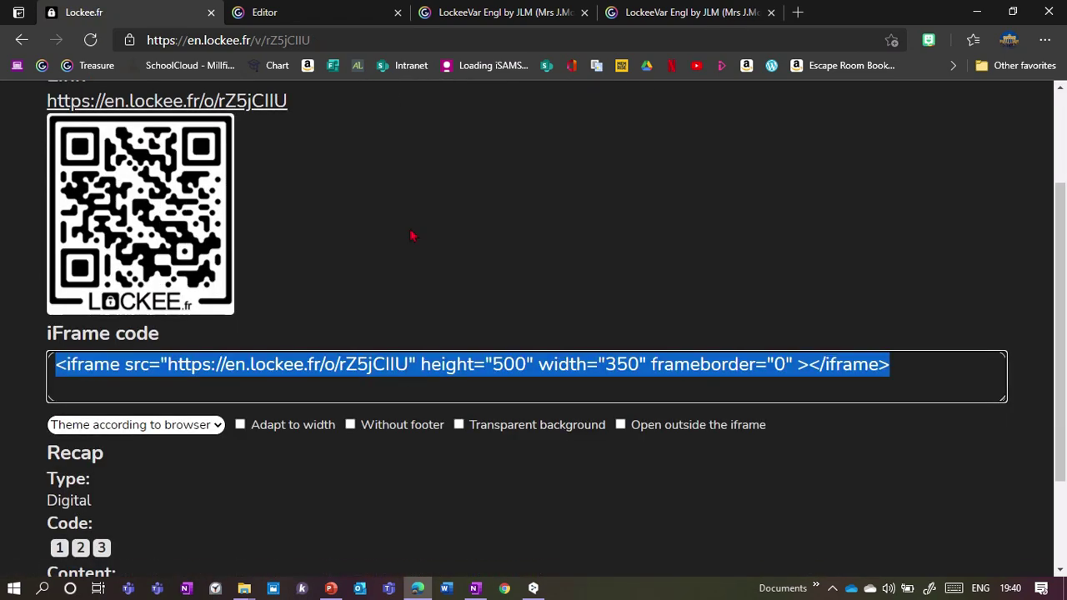
- Switch back to the Genially editor and delete the old embedded lock from the Game Page
{"action": "left_click", "coordinate": [305, 8]}
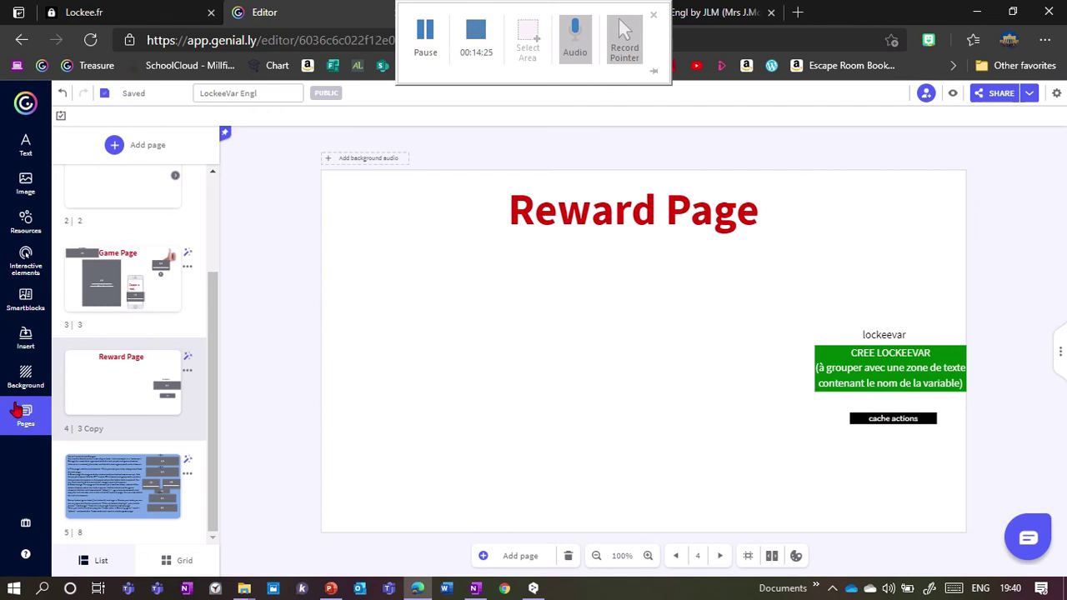
{"action": "left_click", "coordinate": [108, 306]}
{"action": "left_click", "coordinate": [436, 402]}
{"action": "key", "text": "Delete"}
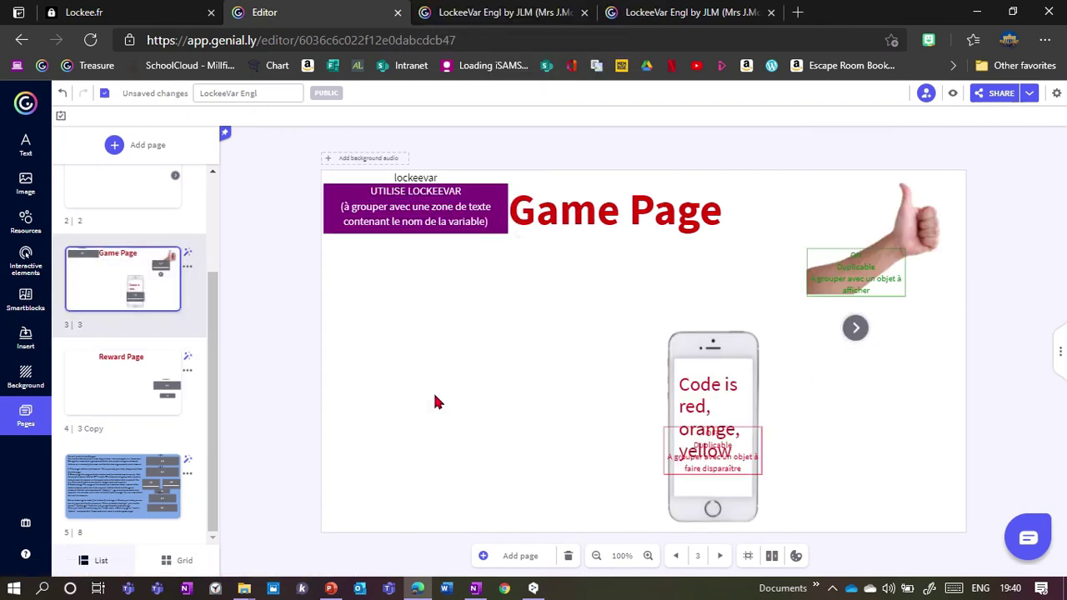
- Insert the copied lock iFrame code as external content on the Game Page and extend its height until the whole keypad shows
{"action": "left_click", "coordinate": [26, 338]}
{"action": "left_click", "coordinate": [176, 239]}
{"action": "key", "text": "ctrl+a"}
{"action": "key", "text": "ctrl+v"}
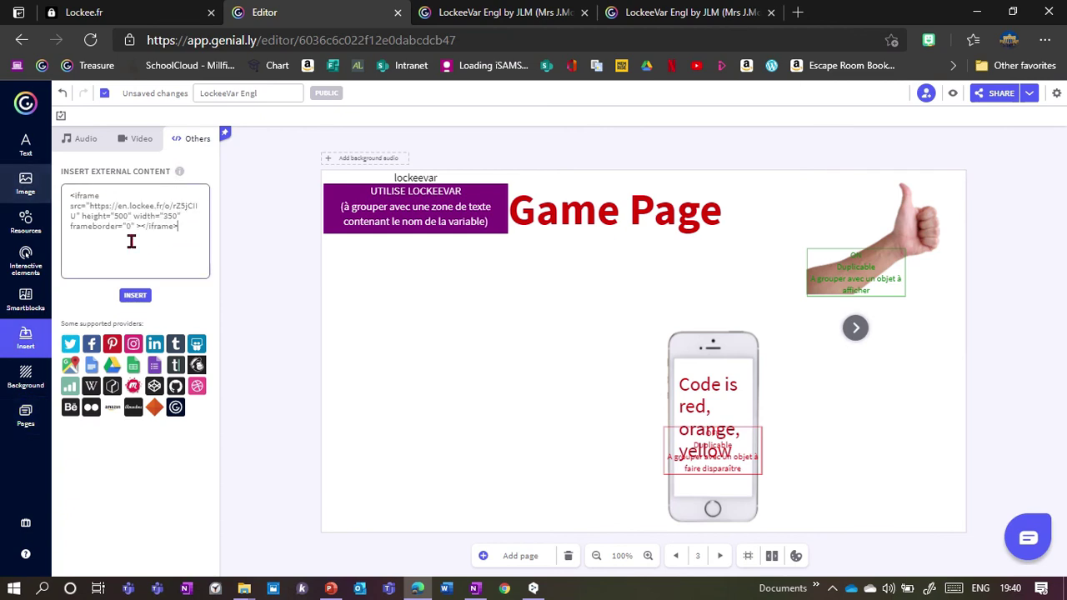
{"action": "left_click", "coordinate": [135, 295]}
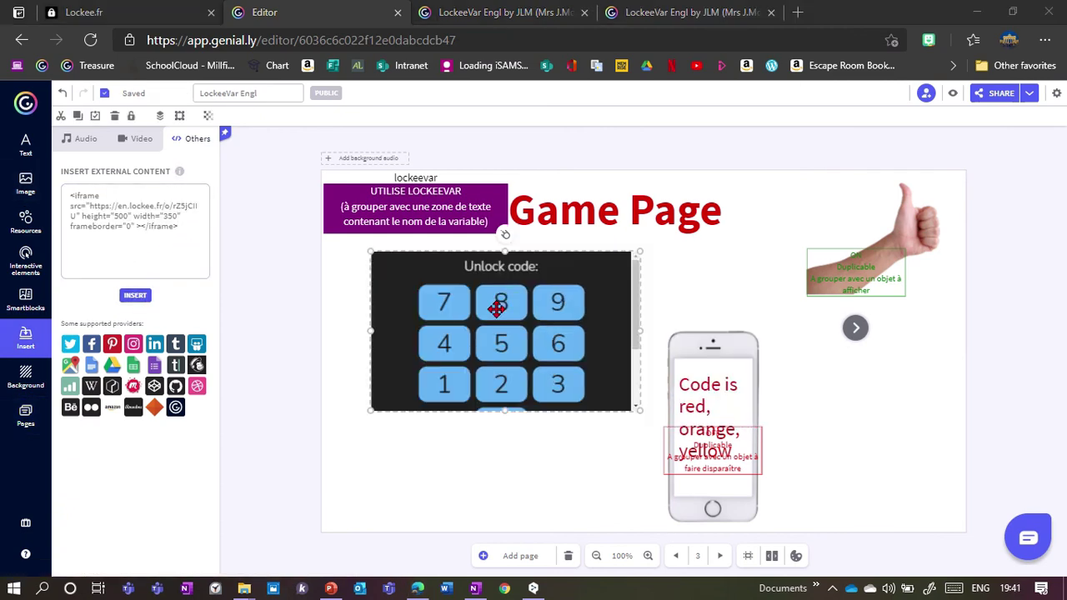
{"action": "left_click_drag", "start_coordinate": [505, 417], "coordinate": [506, 515]}
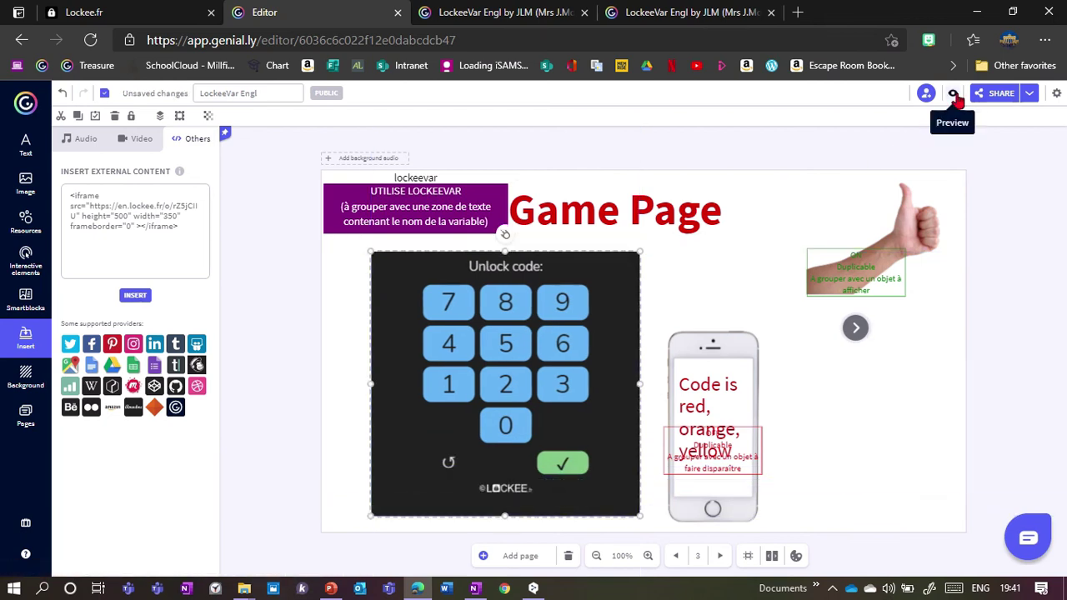
- Preview the Game Page, enter and submit the unlock code on the embedded lock to test it, and close the preview
{"action": "left_click", "coordinate": [952, 92]}
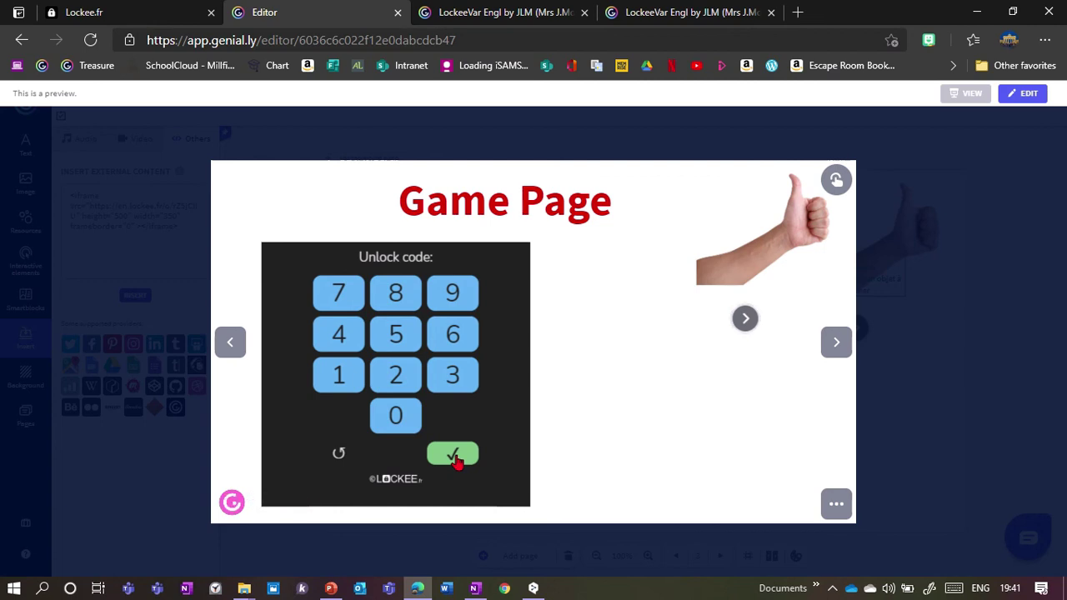
{"action": "left_click", "coordinate": [324, 377]}
{"action": "left_click", "coordinate": [402, 377]}
{"action": "left_click", "coordinate": [443, 380]}
{"action": "left_click", "coordinate": [447, 487]}
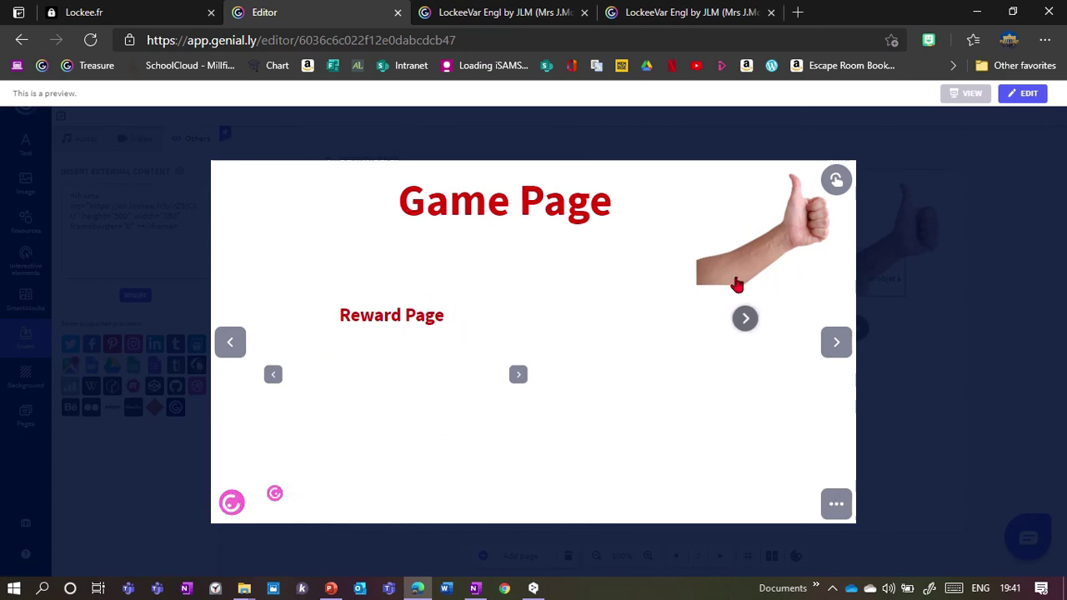
{"action": "left_click", "coordinate": [881, 401]}
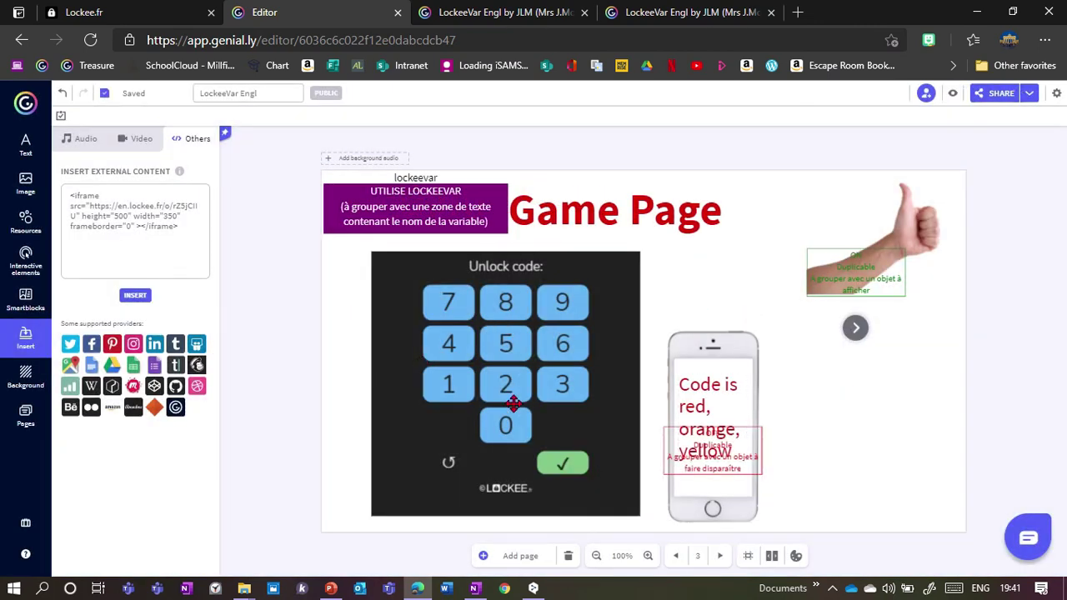
- Shift the embedded lock, the phone group and the thumbs-up group slightly left on the Game Page to make room
{"action": "left_click_drag", "start_coordinate": [510, 413], "coordinate": [472, 410]}
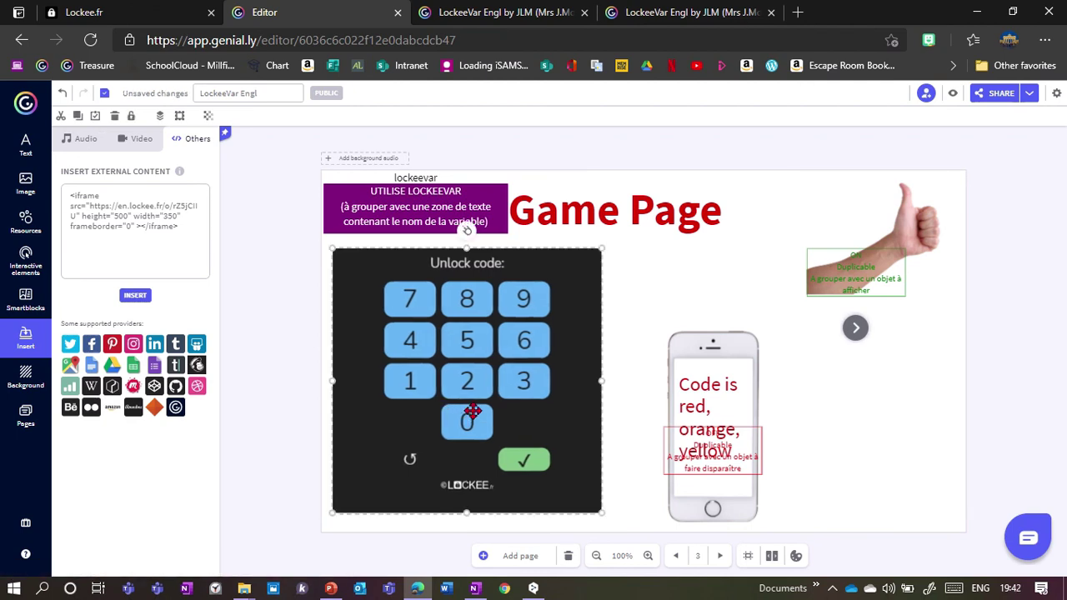
{"action": "left_click_drag", "start_coordinate": [673, 429], "coordinate": [624, 426]}
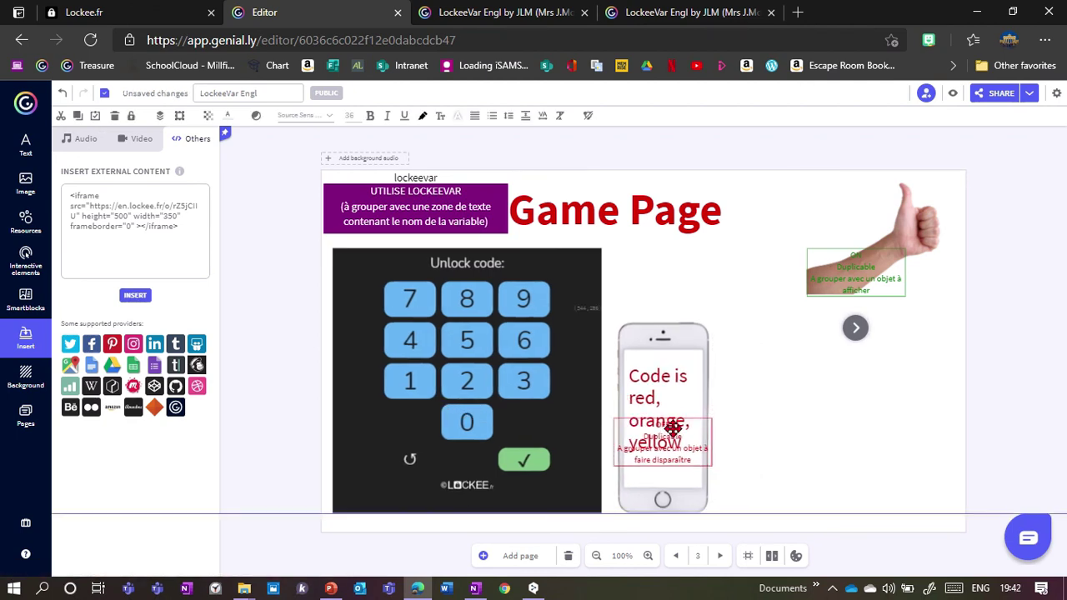
{"action": "left_click_drag", "start_coordinate": [839, 280], "coordinate": [812, 280]}
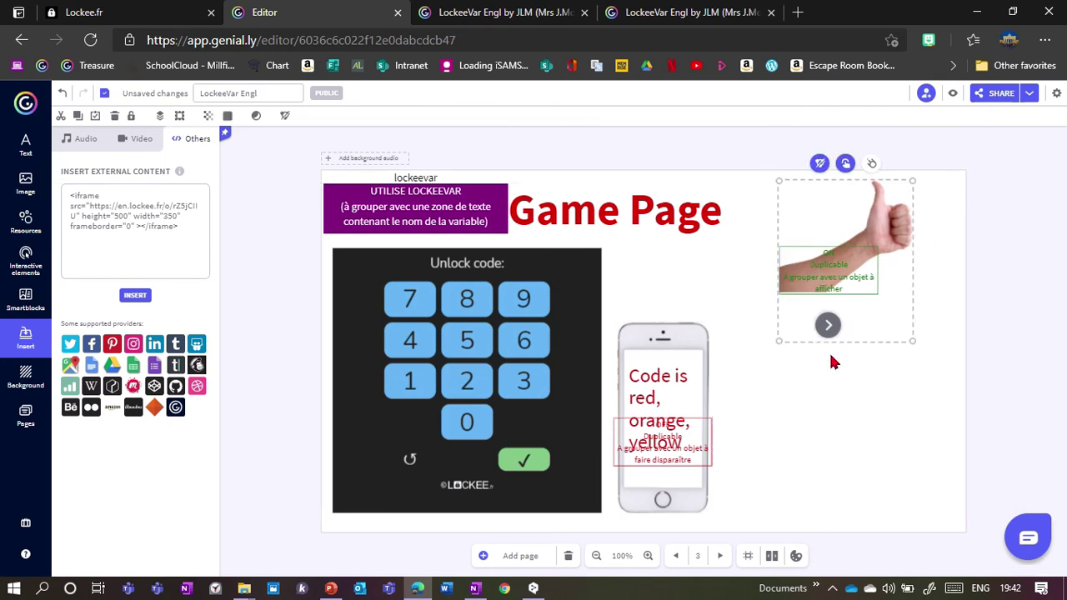
- Duplicate the thumbs-up group and place the copy directly below the original, beside the phone
{"action": "key", "text": "ctrl+d"}
{"action": "left_click_drag", "start_coordinate": [876, 359], "coordinate": [841, 366]}
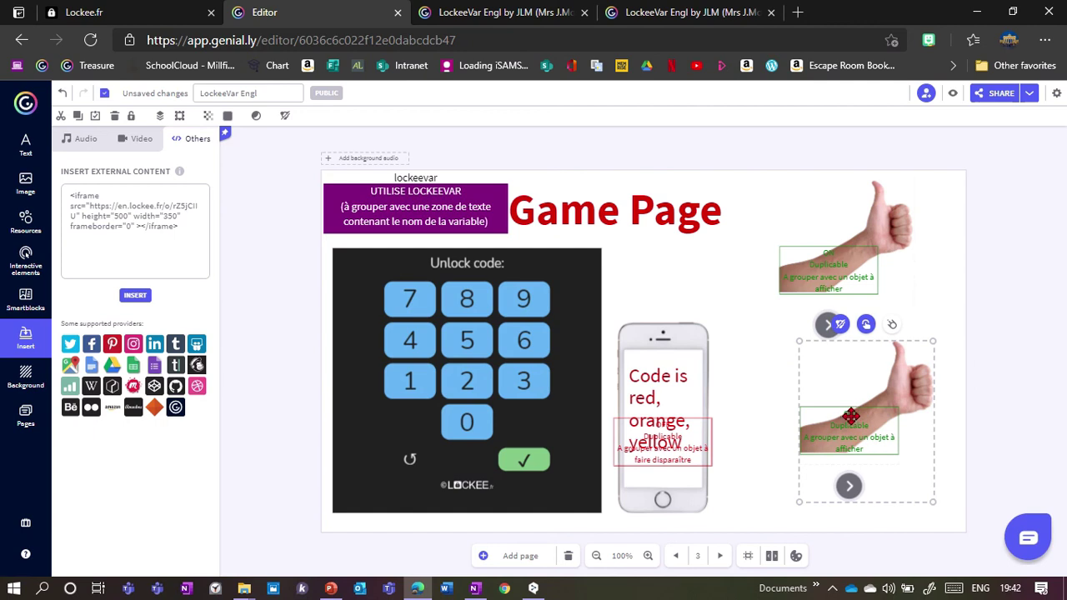
{"action": "left_click", "coordinate": [841, 324]}
{"action": "left_click", "coordinate": [654, 387]}
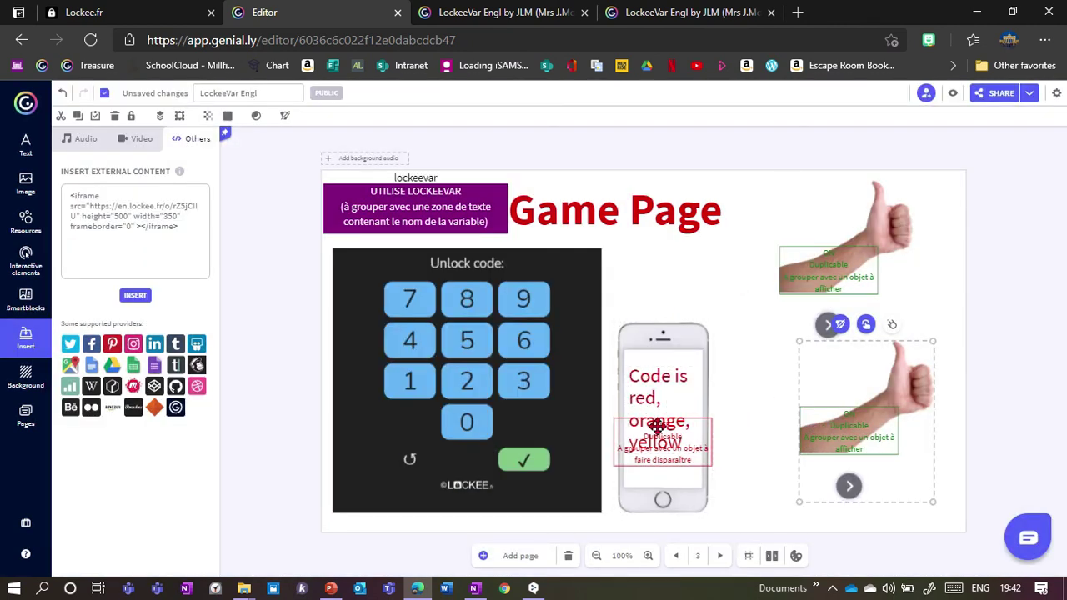